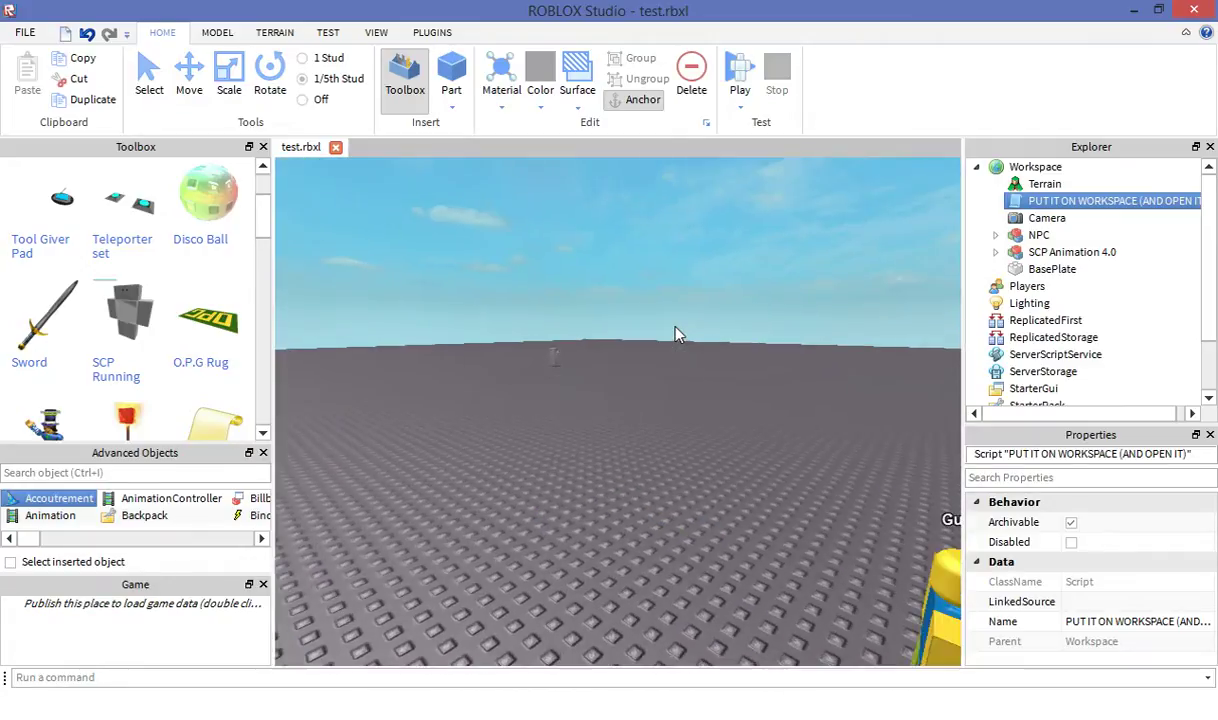
Step: Examine the SCP Animation 4.0 figure and its surroundings on the baseplate of the test place
scroll(602, 332, up, 5)
right_drag(586, 339, 586, 339)
scroll(622, 429, up, 5)
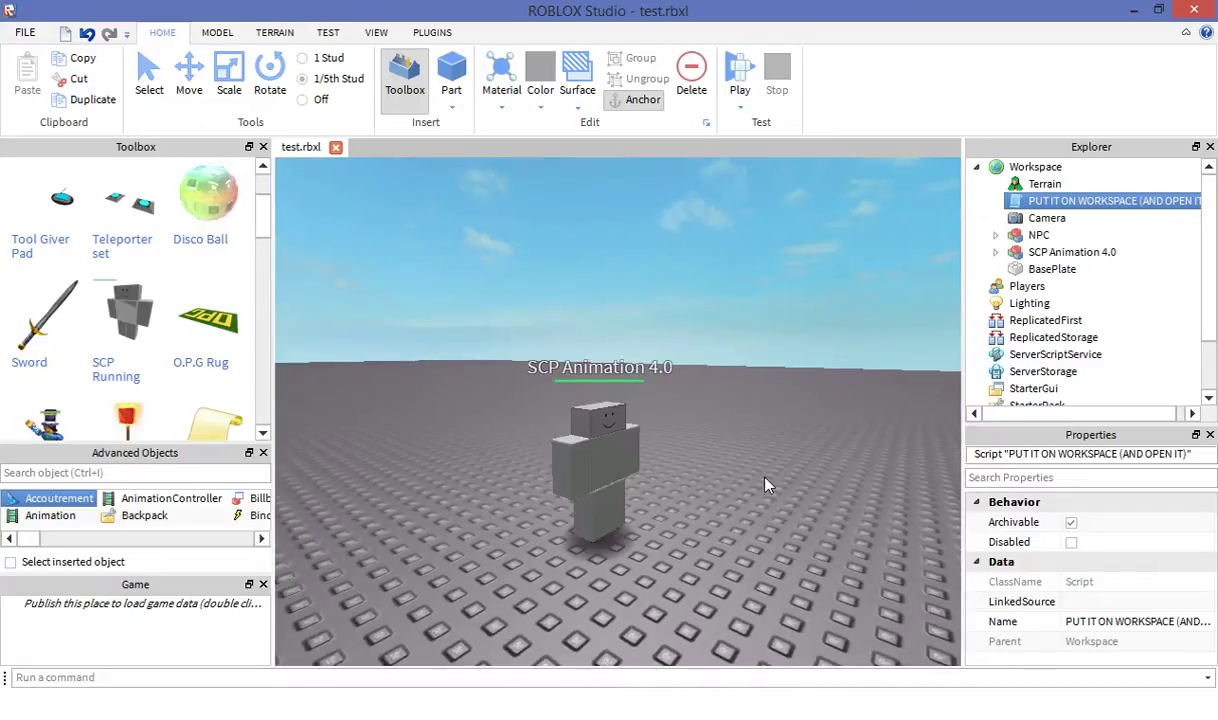
right_drag(617, 389, 674, 328)
key(w)
scroll(640, 330, up, 2)
scroll(610, 288, down, 3)
scroll(674, 328, up, 3)
scroll(674, 328, down, 2)
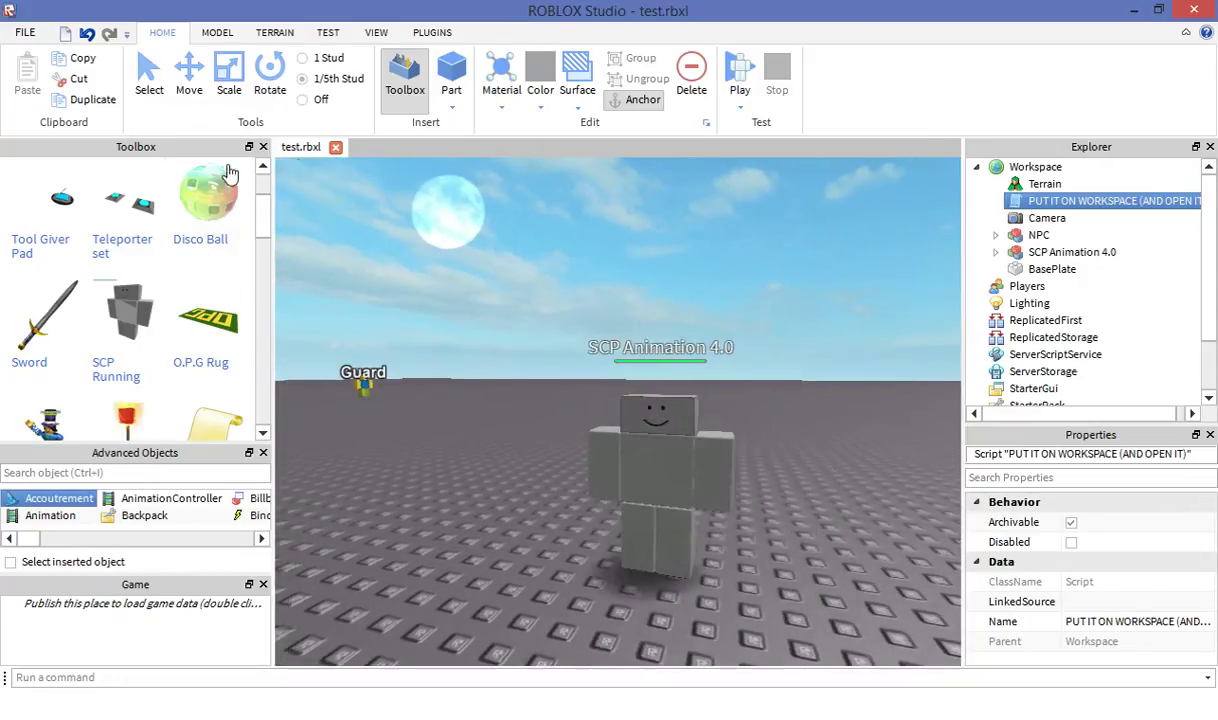
key(w)
key(a)
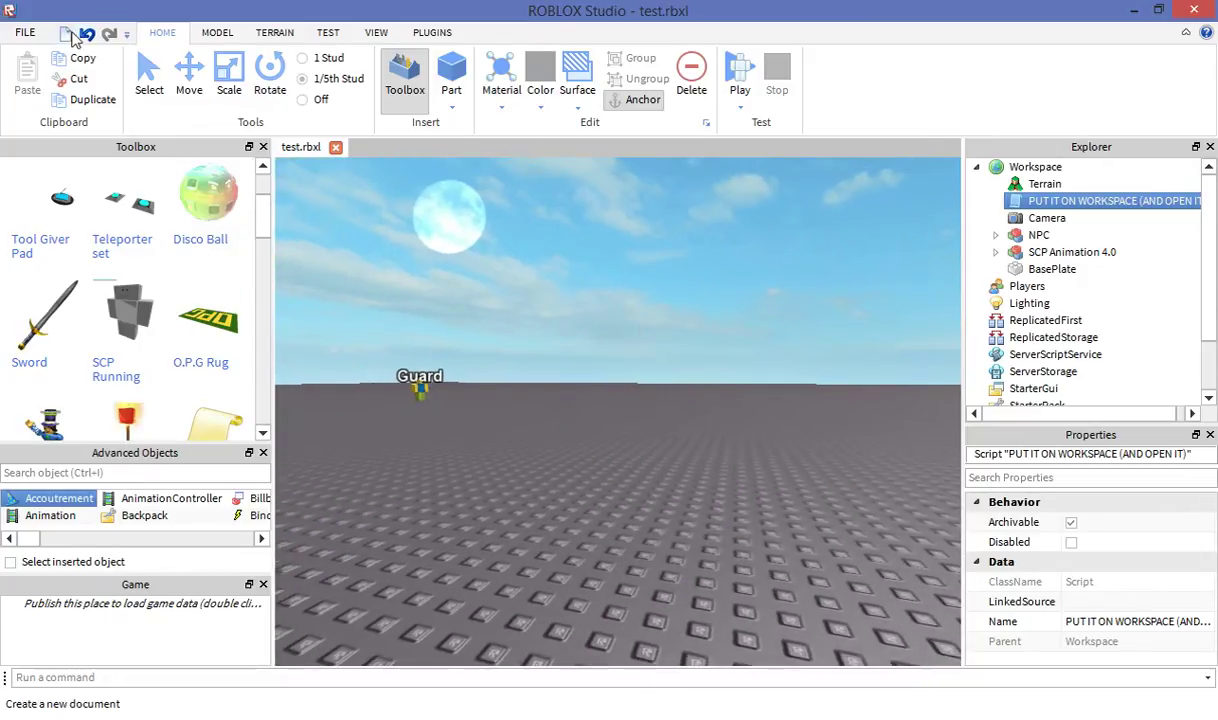
Step: Create a new place and insert the SCP Running model from My Models onto the baseplate
click(66, 35)
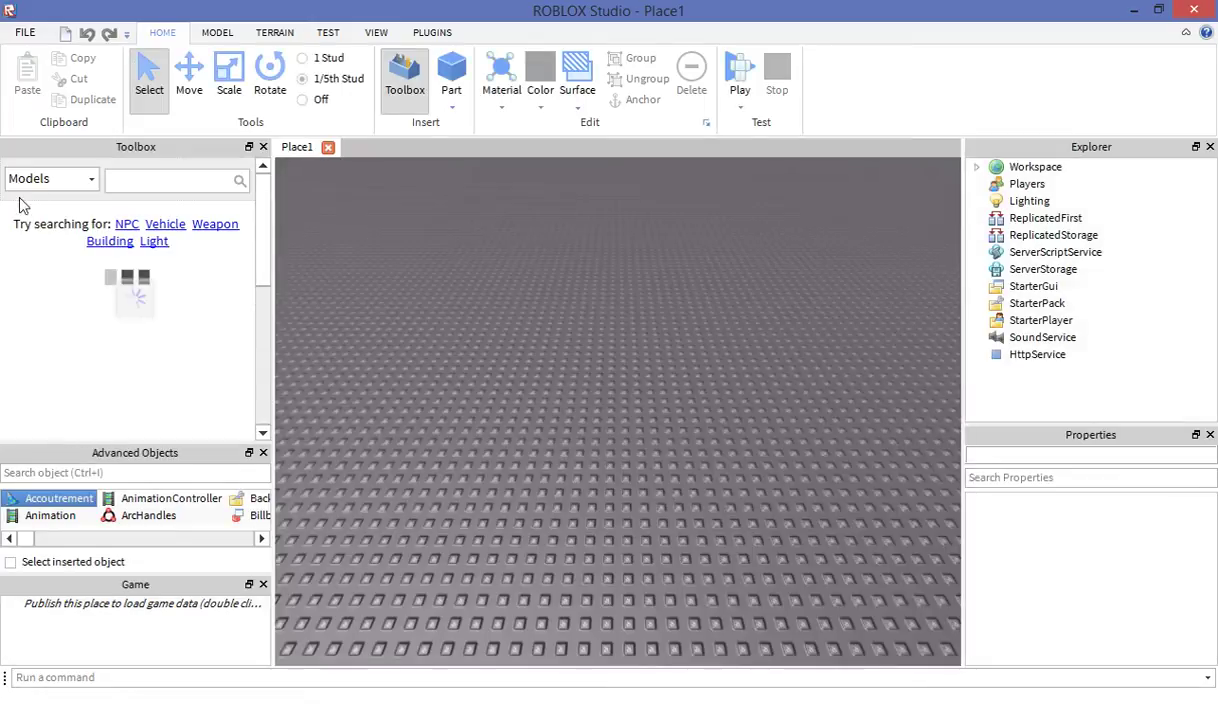
click(50, 178)
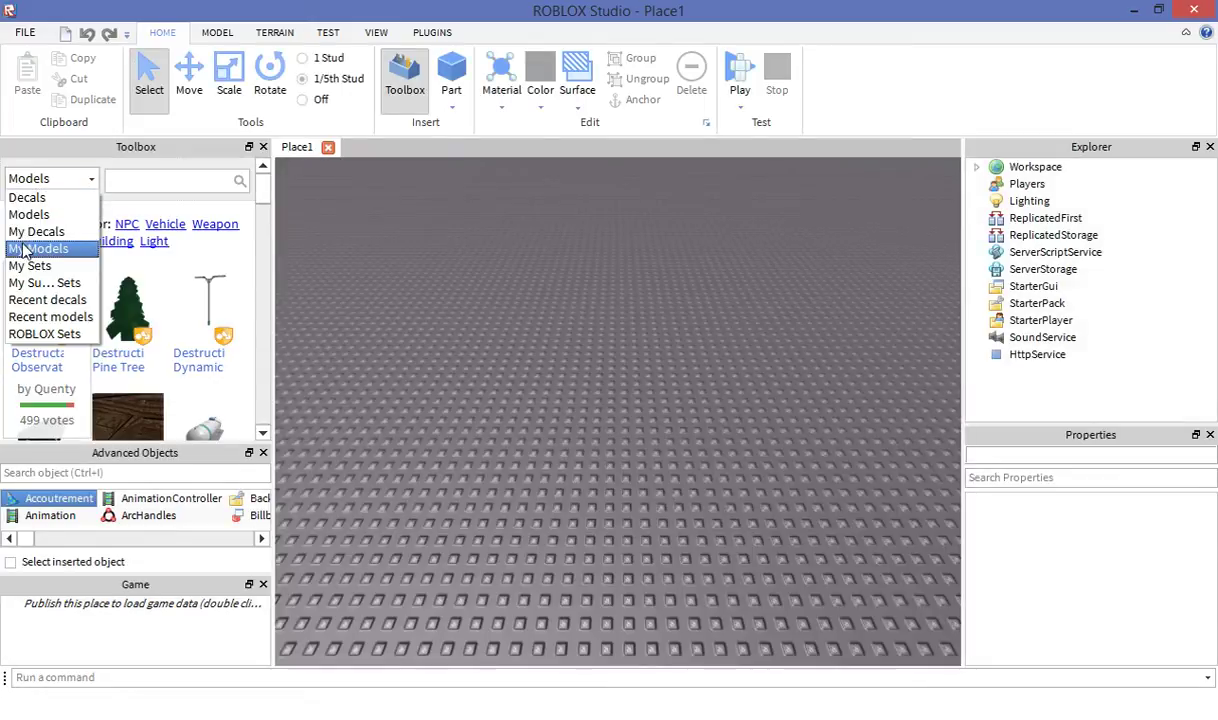
click(30, 249)
scroll(141, 377, down, 1)
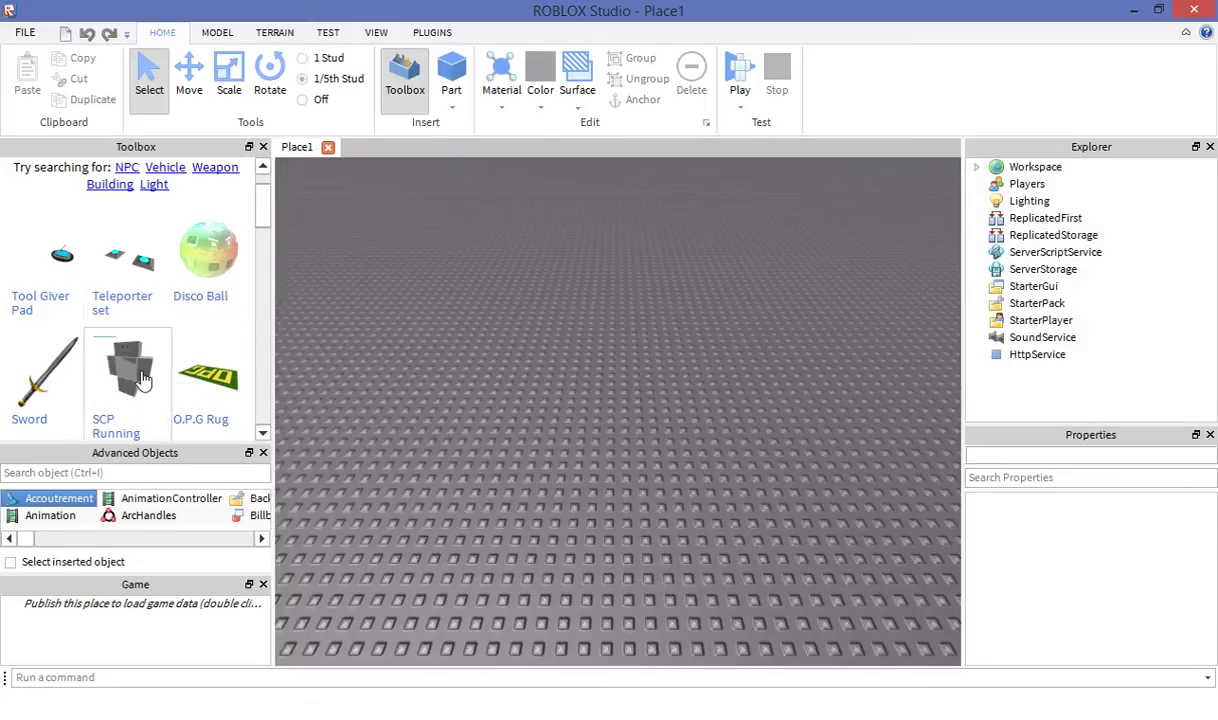
right_drag(653, 431, 665, 434)
Step: Start the Animation Editor on the SCP Animation 4.0 figure with HumanoidRootPart as the base
click(433, 35)
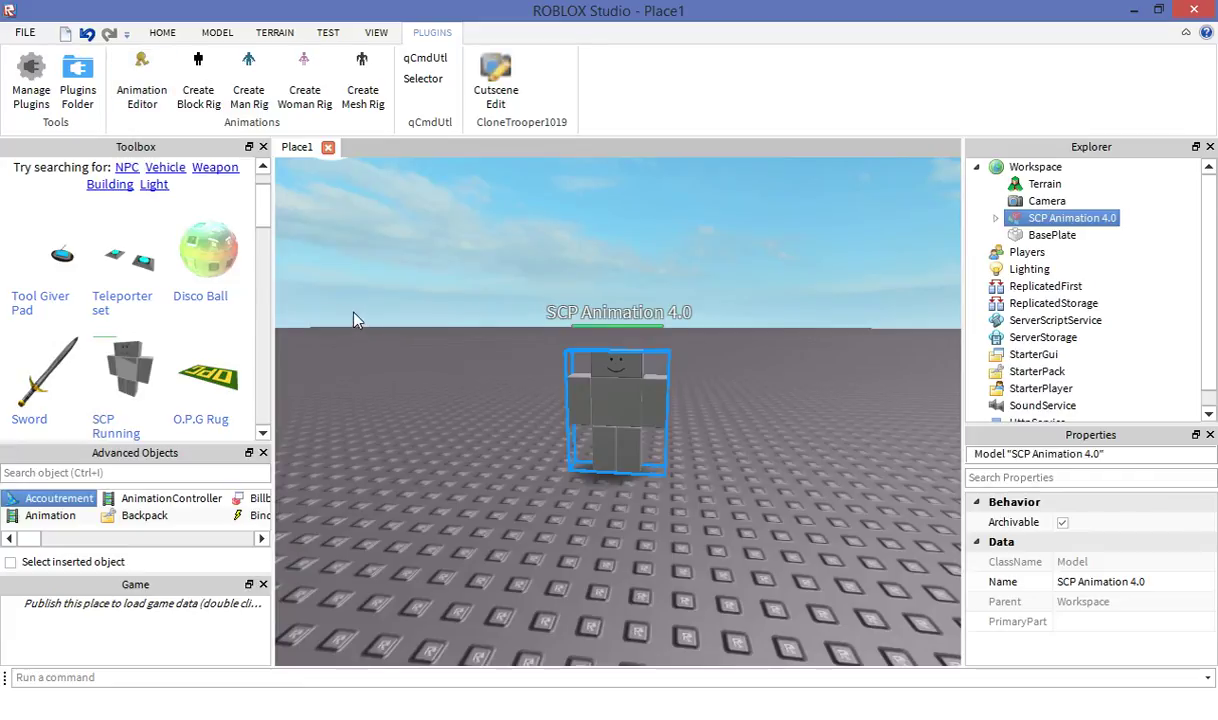
click(146, 92)
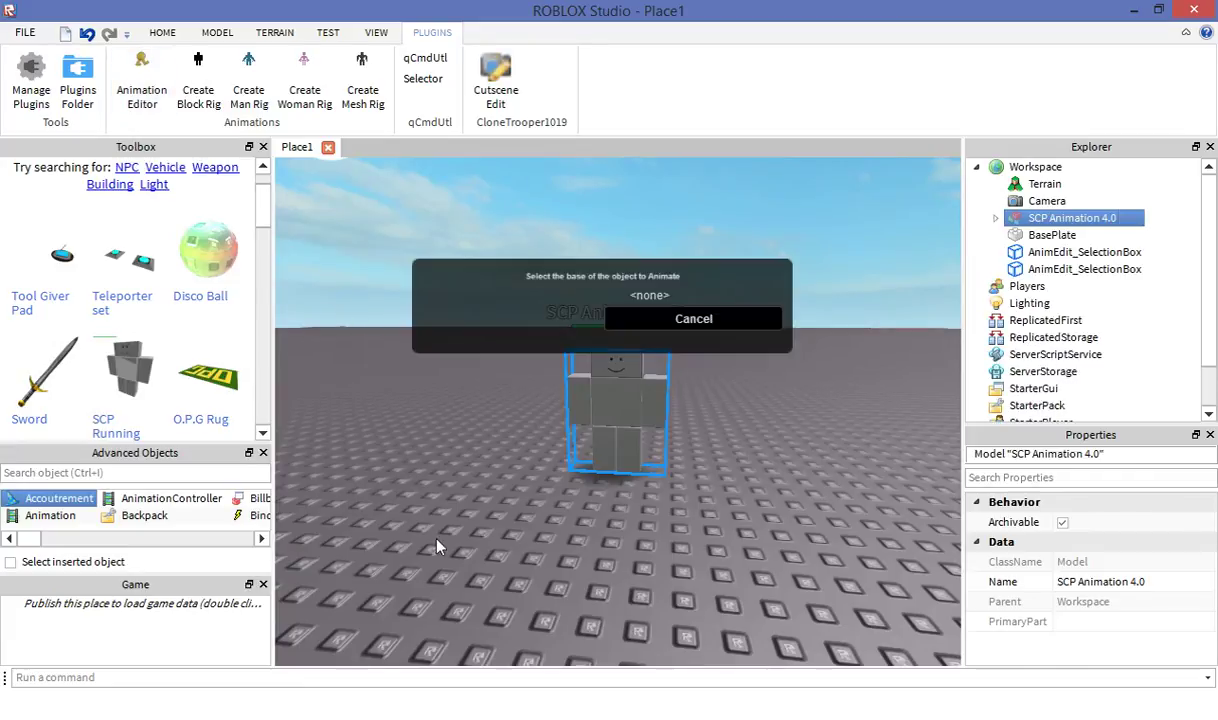
click(615, 402)
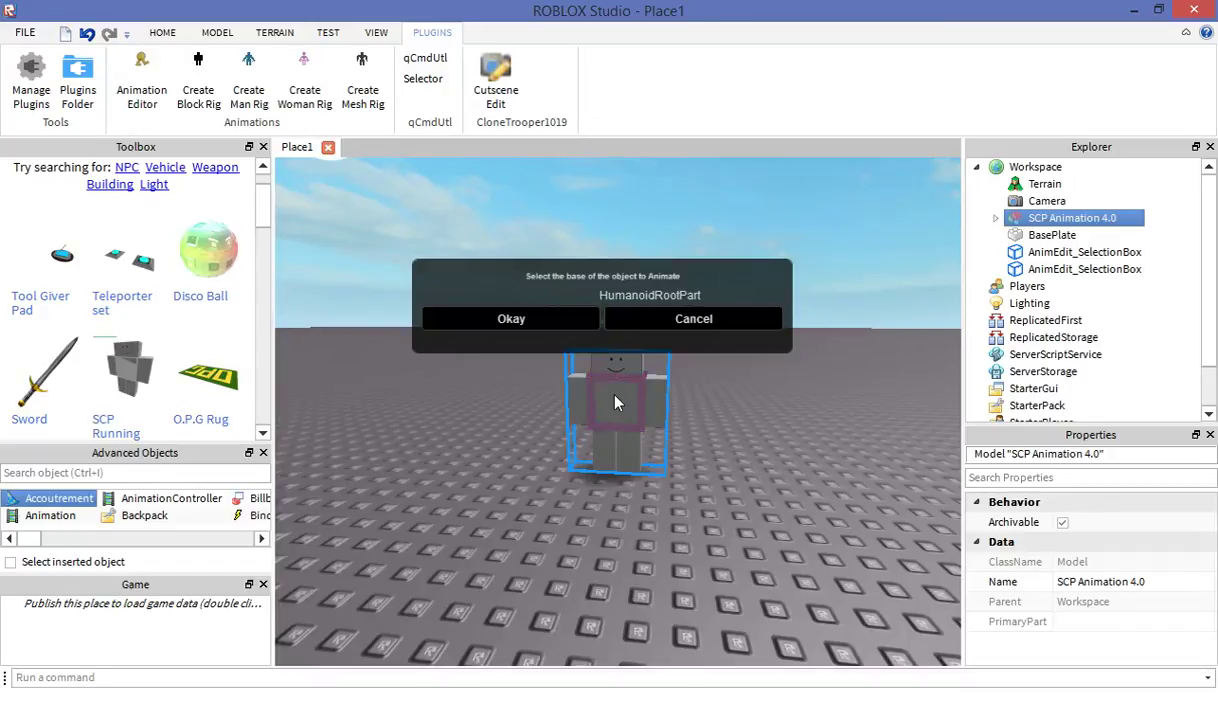
click(536, 326)
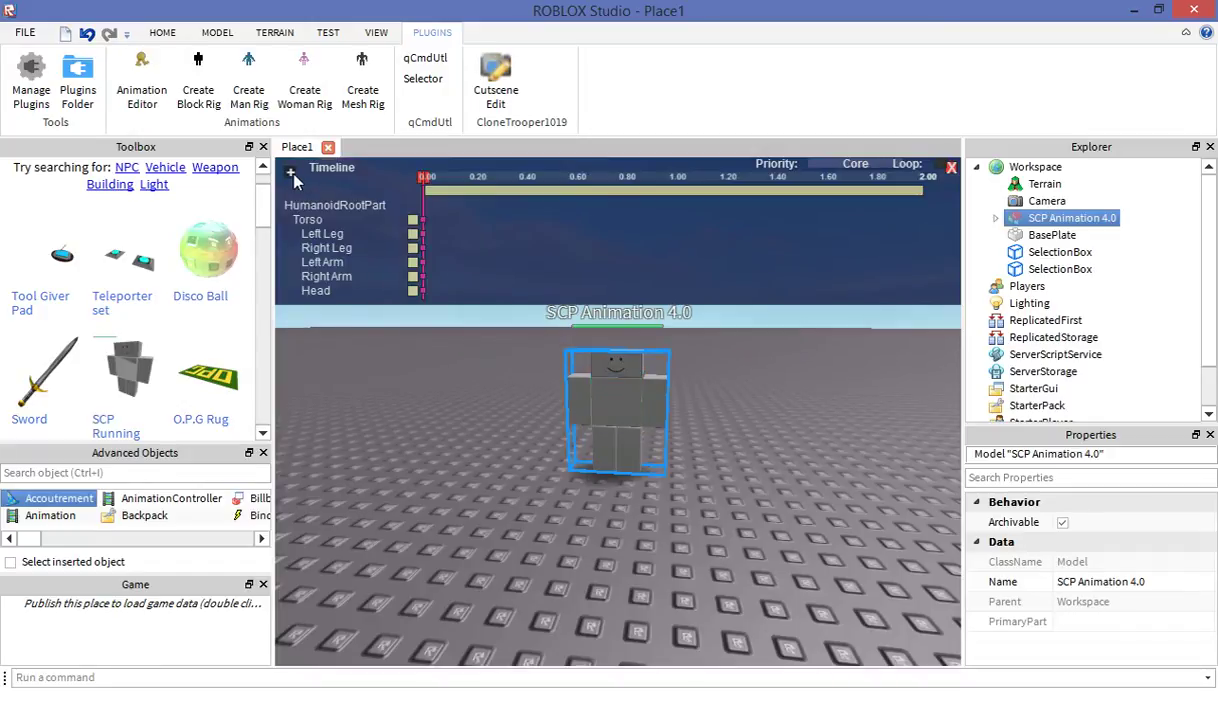
Step: Load the saved SCP Animation 4.0 animation into the timeline and view the posed figure
mouse_move(291, 175)
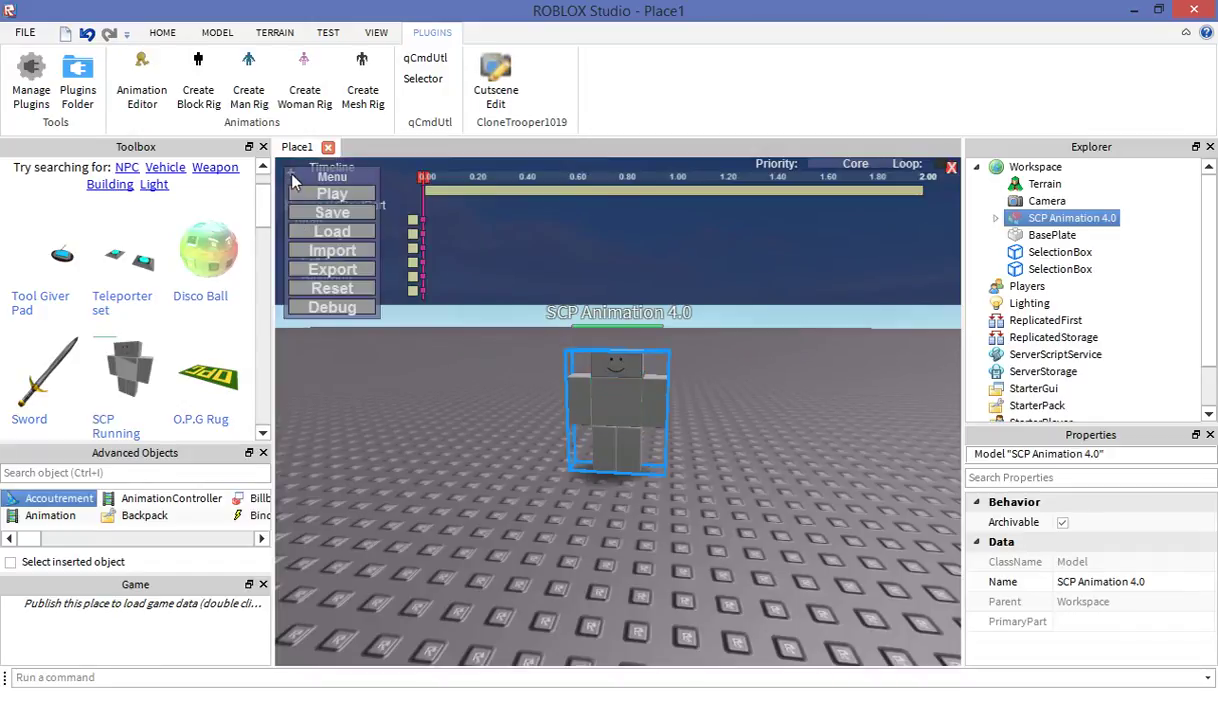
click(348, 234)
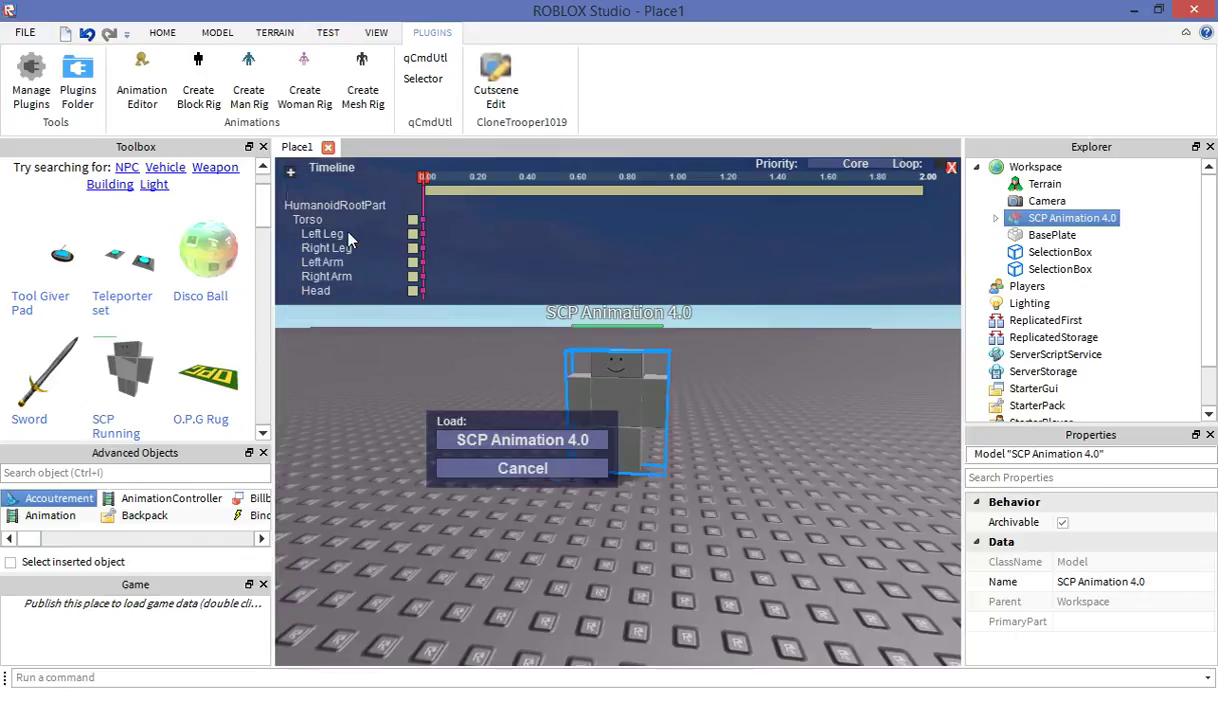
click(476, 442)
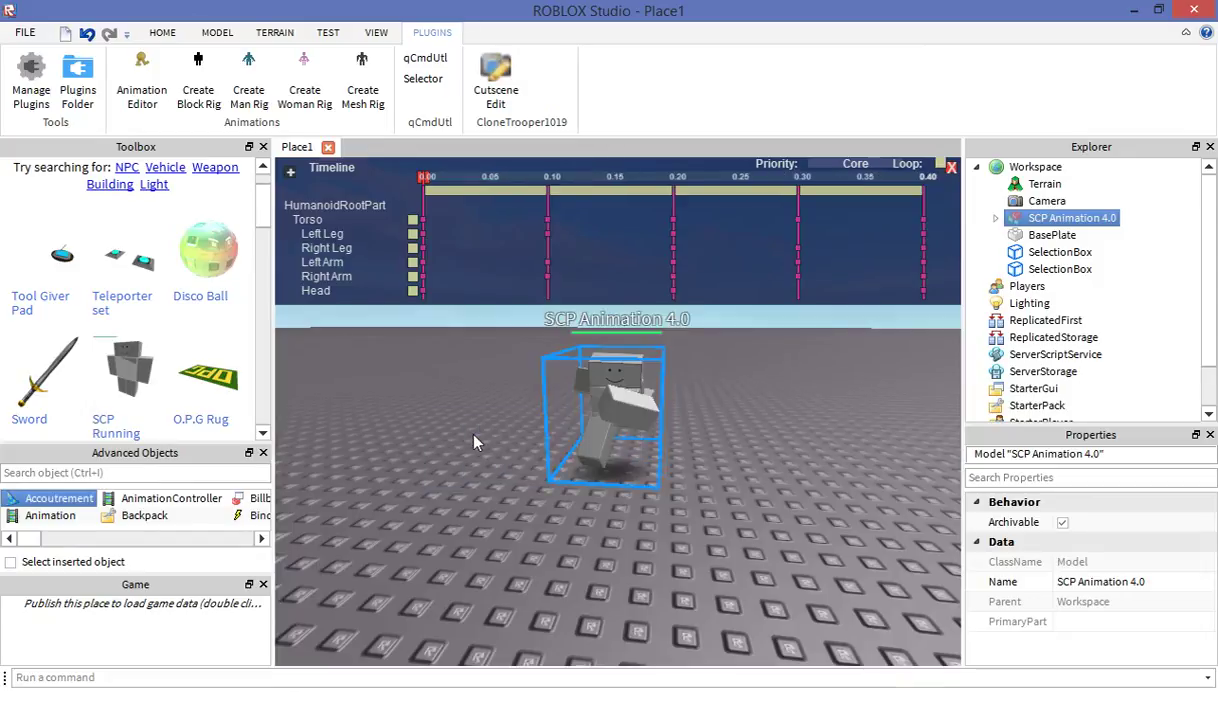
right_drag(590, 416, 590, 422)
right_drag(670, 411, 672, 411)
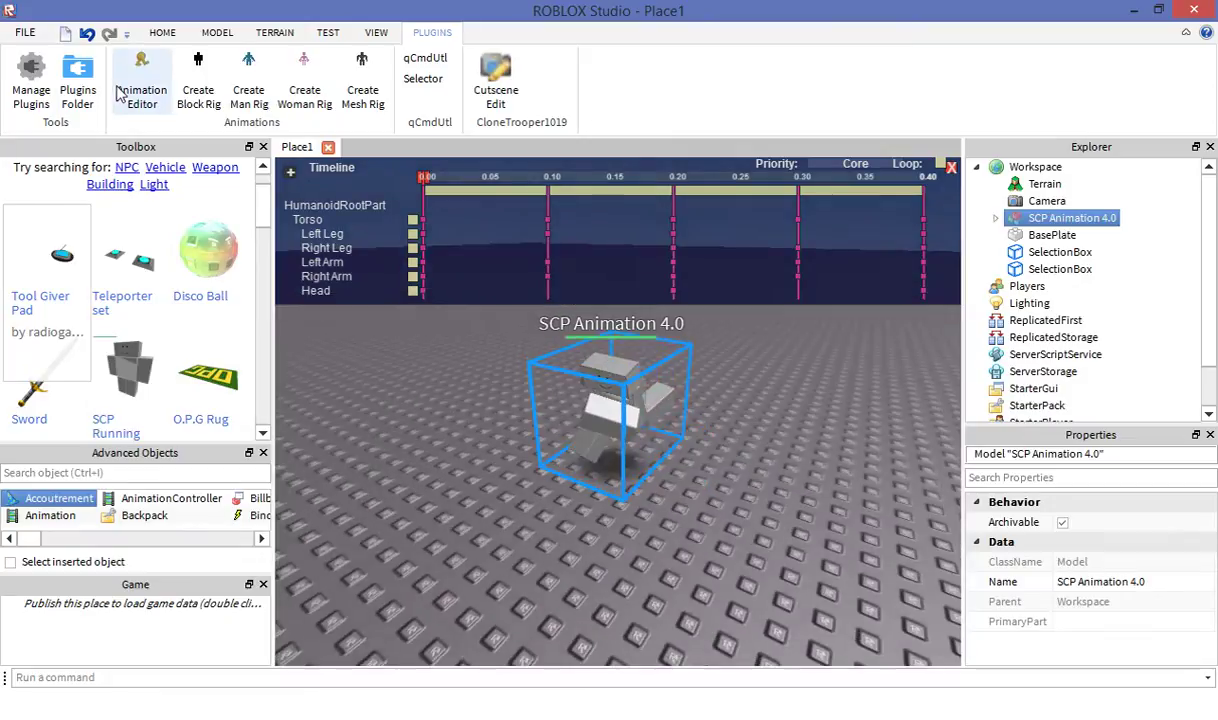
click(290, 175)
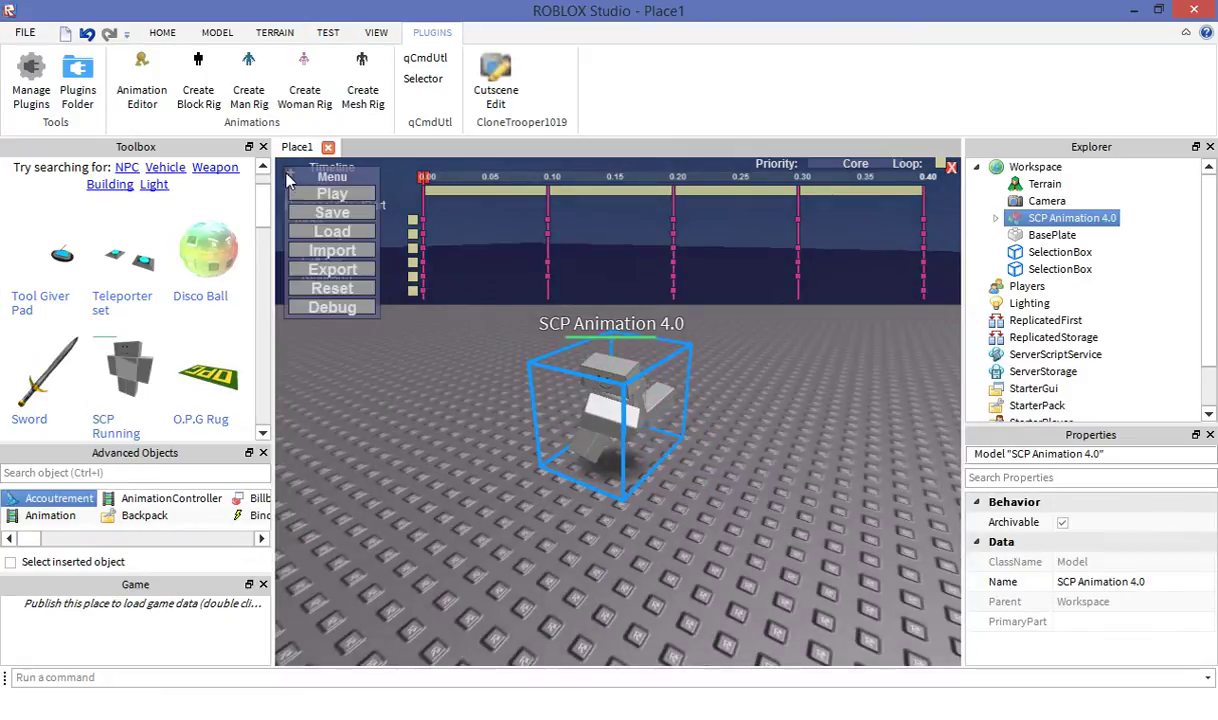
click(340, 270)
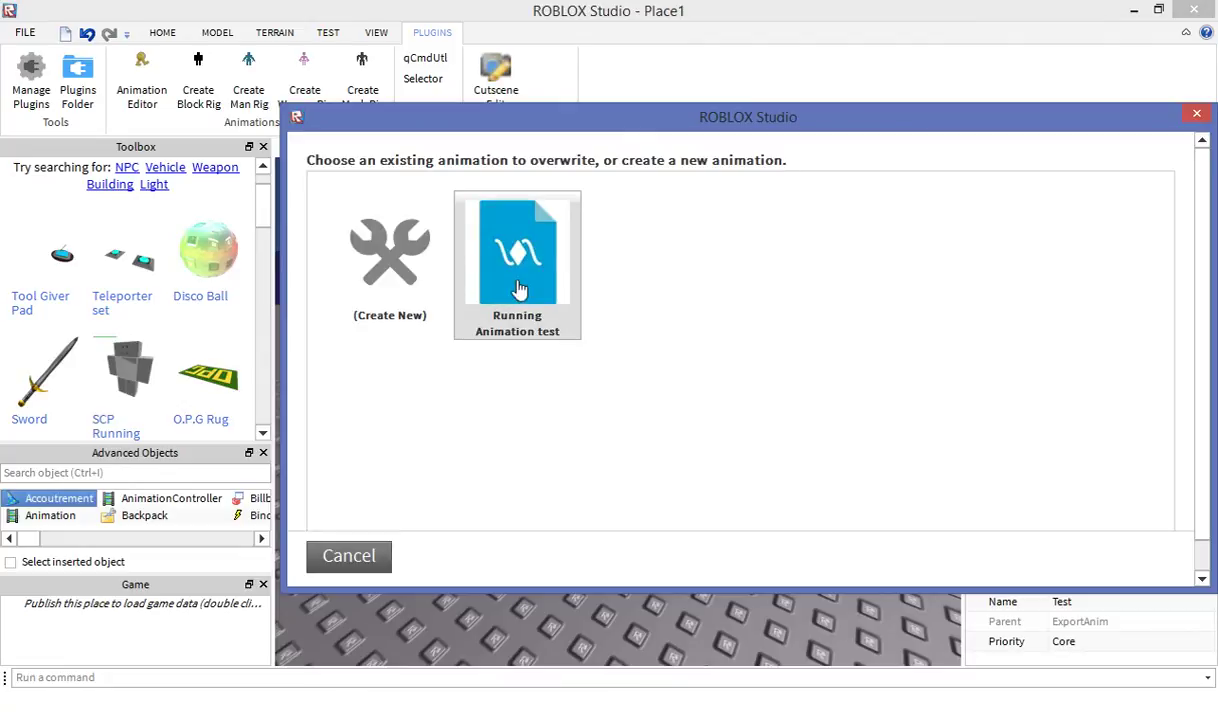
click(418, 288)
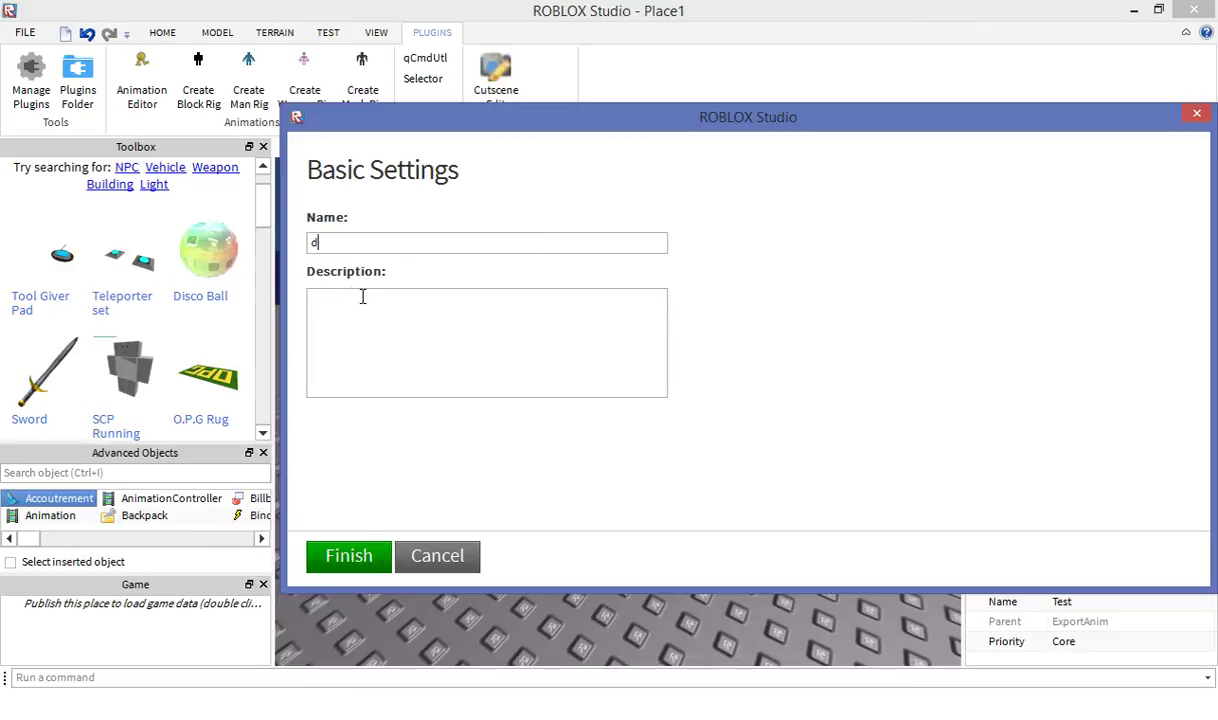
key(BackSpace)
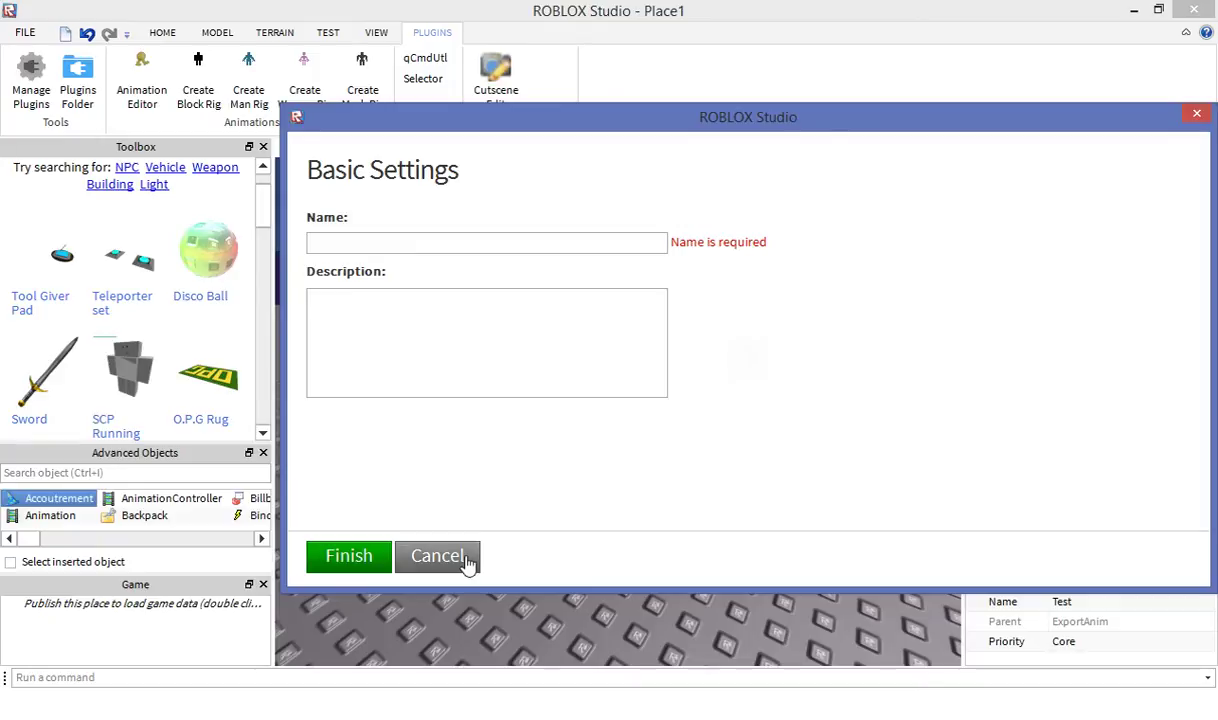
click(1198, 116)
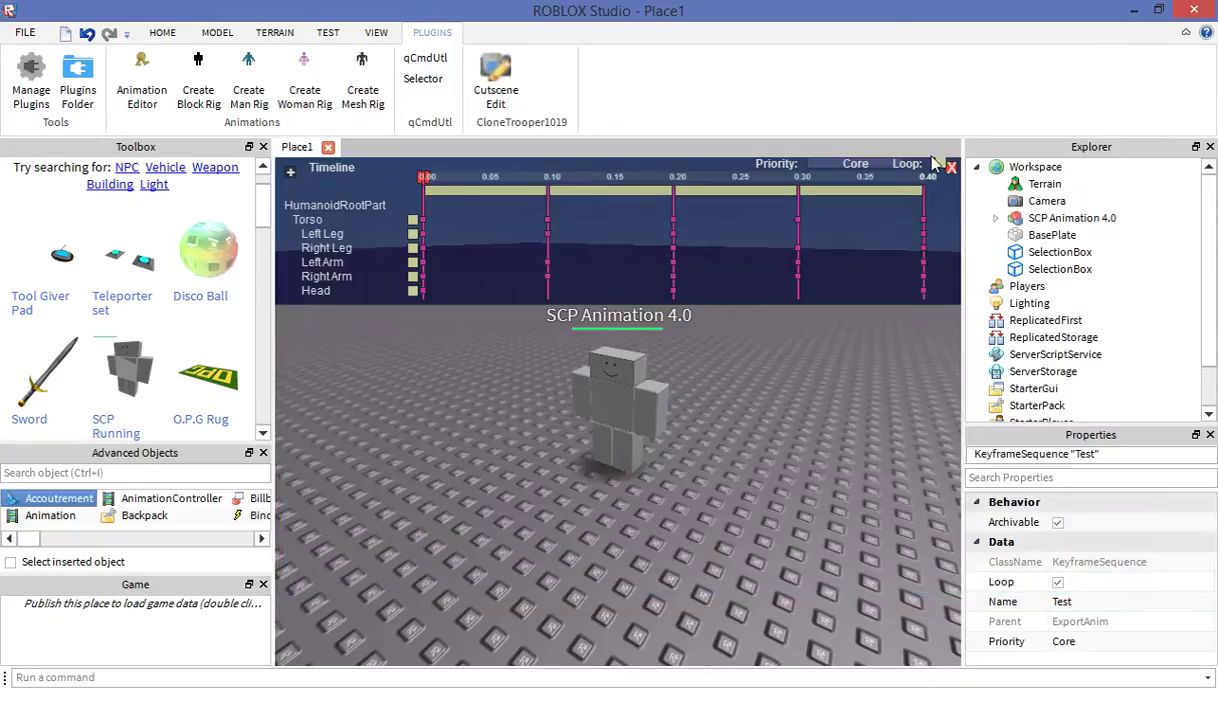
Step: Switch from both Studio windows to the Roblox website in the browser and go to the account's profile page
click(1136, 10)
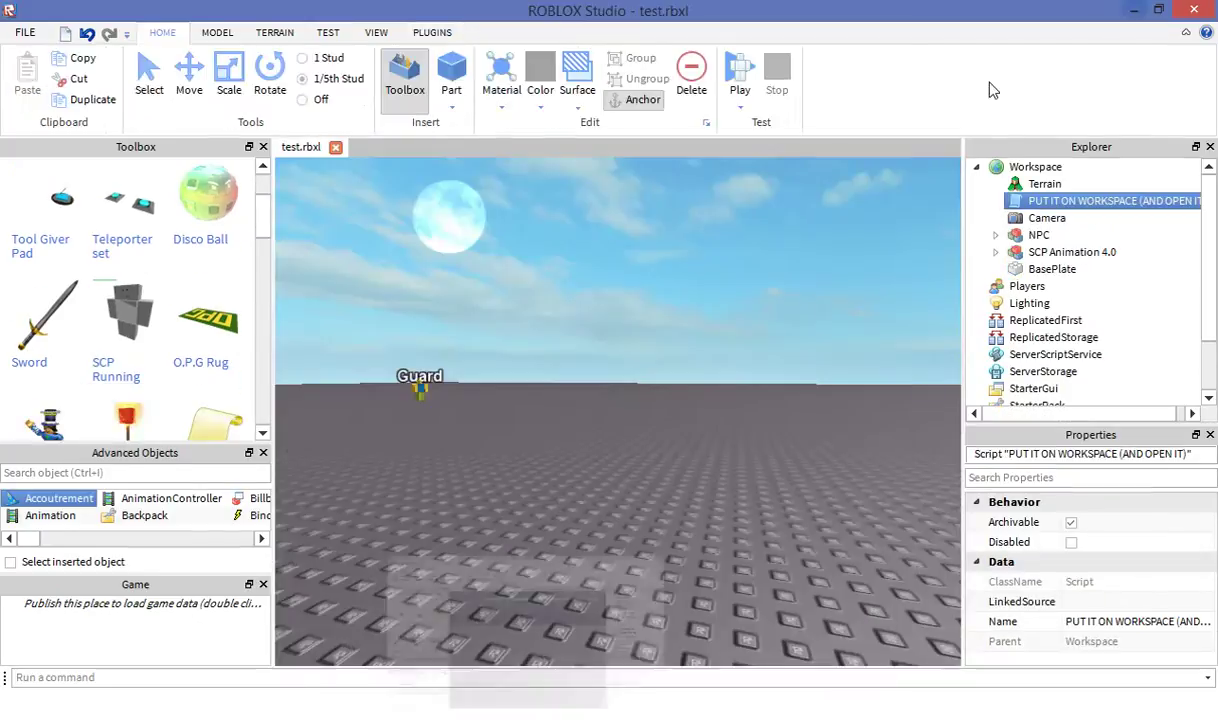
click(1131, 10)
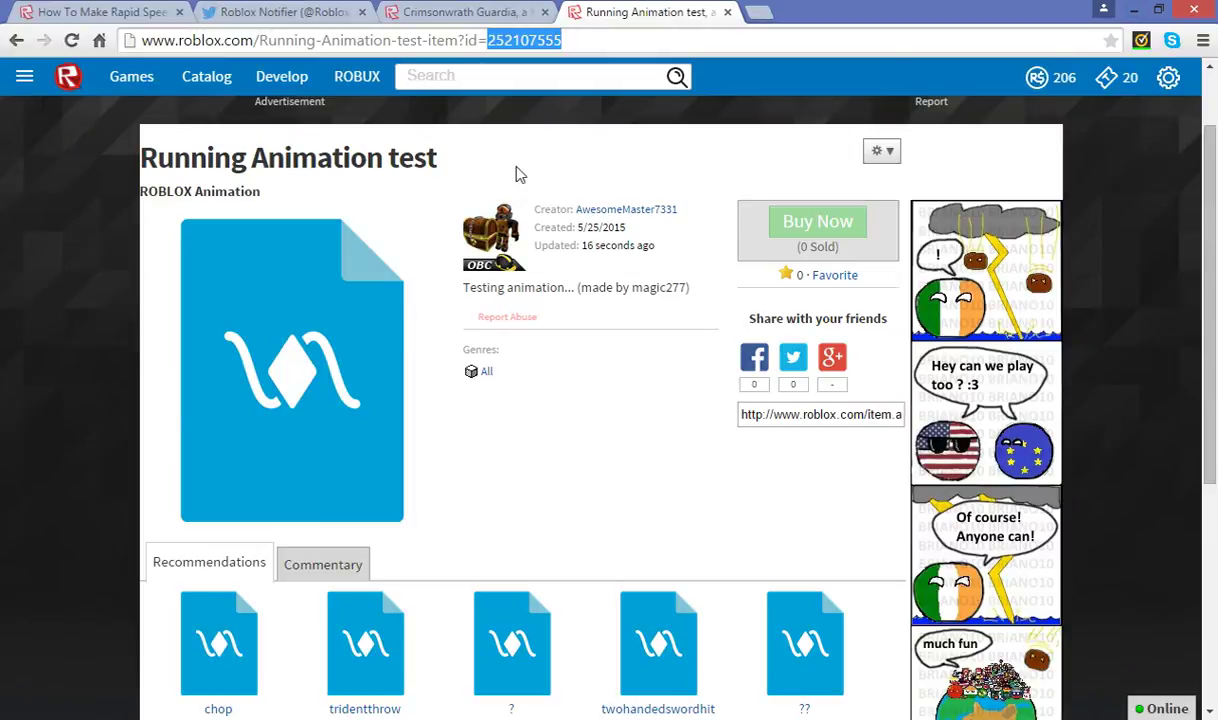
click(26, 79)
click(62, 191)
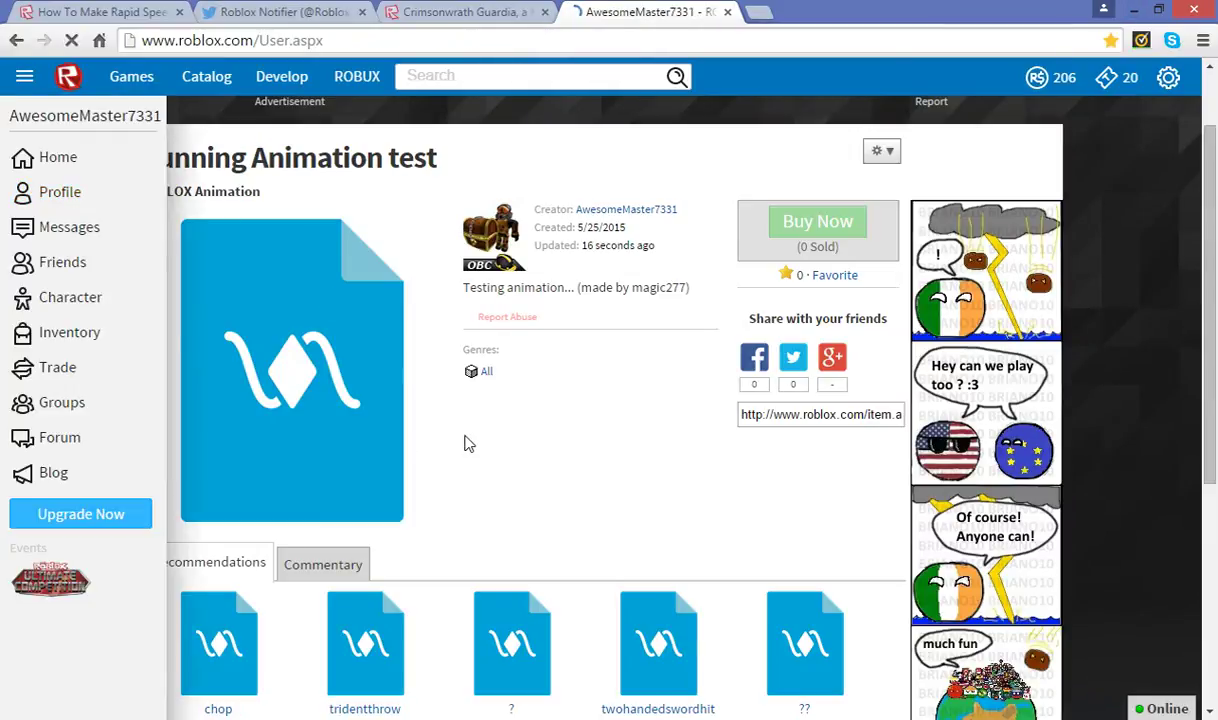
Step: Find the Animations category in the profile's inventory and open the Running Animation test item
scroll(451, 454, down, 10)
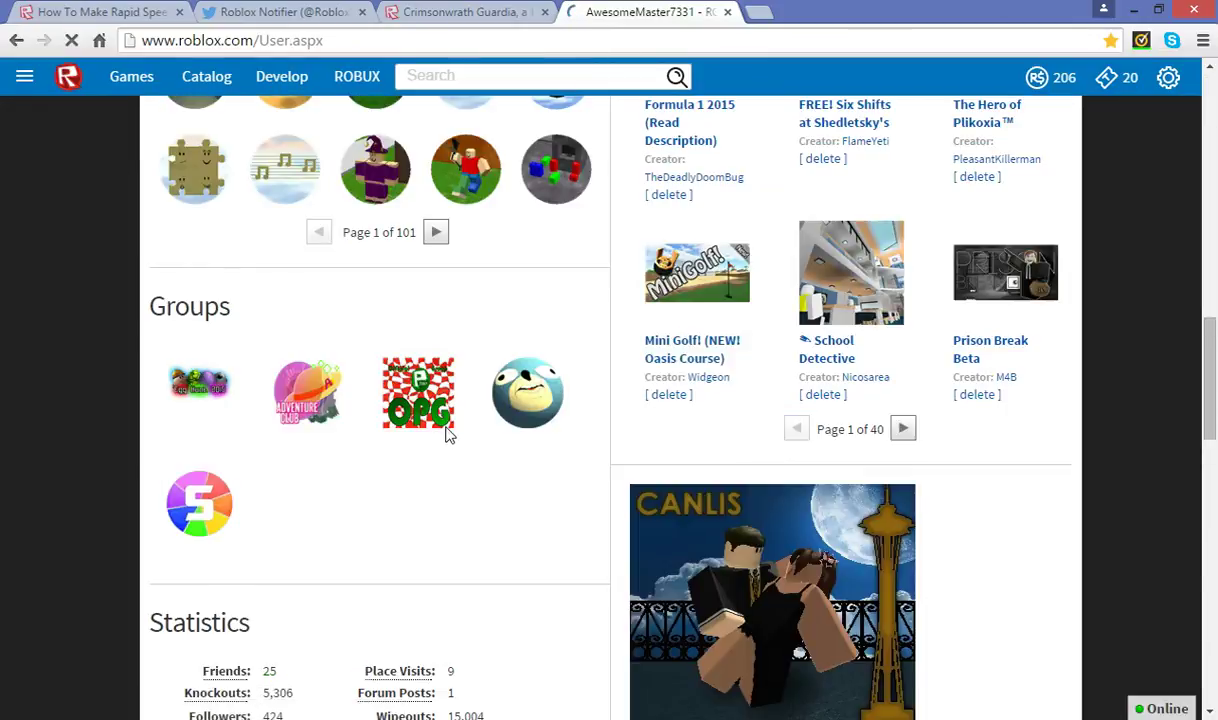
scroll(448, 434, down, 10)
scroll(416, 440, up, 3)
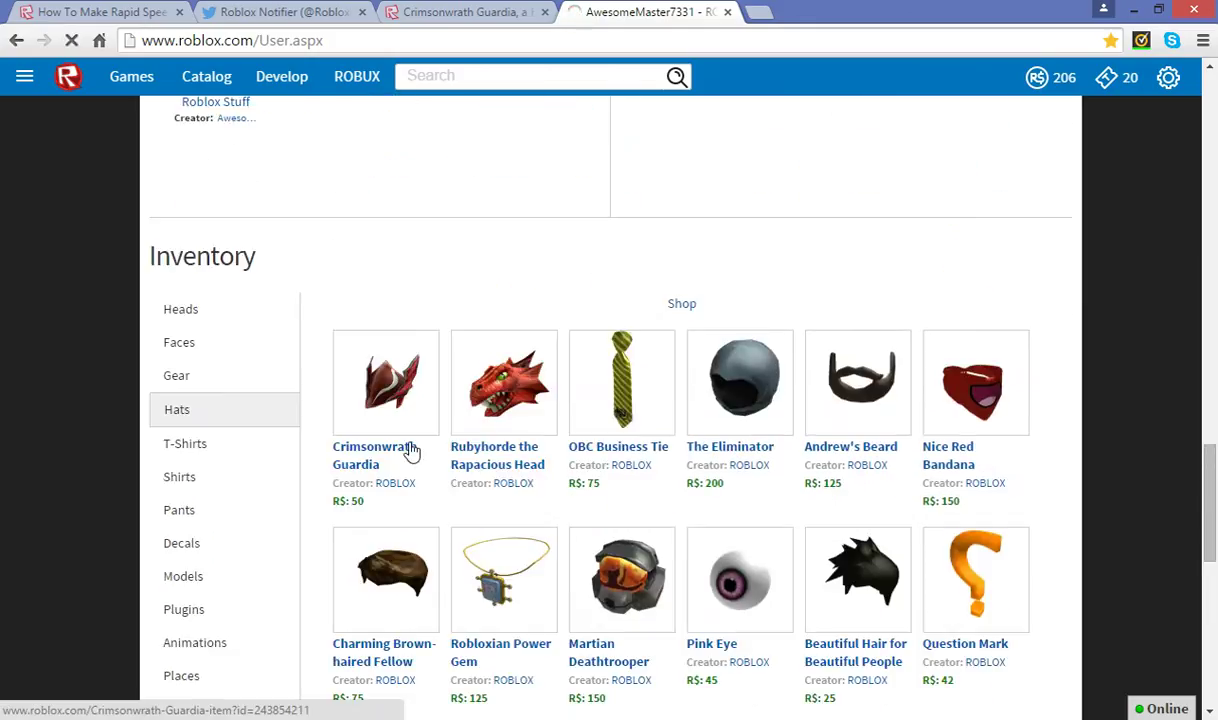
scroll(408, 452, down, 1)
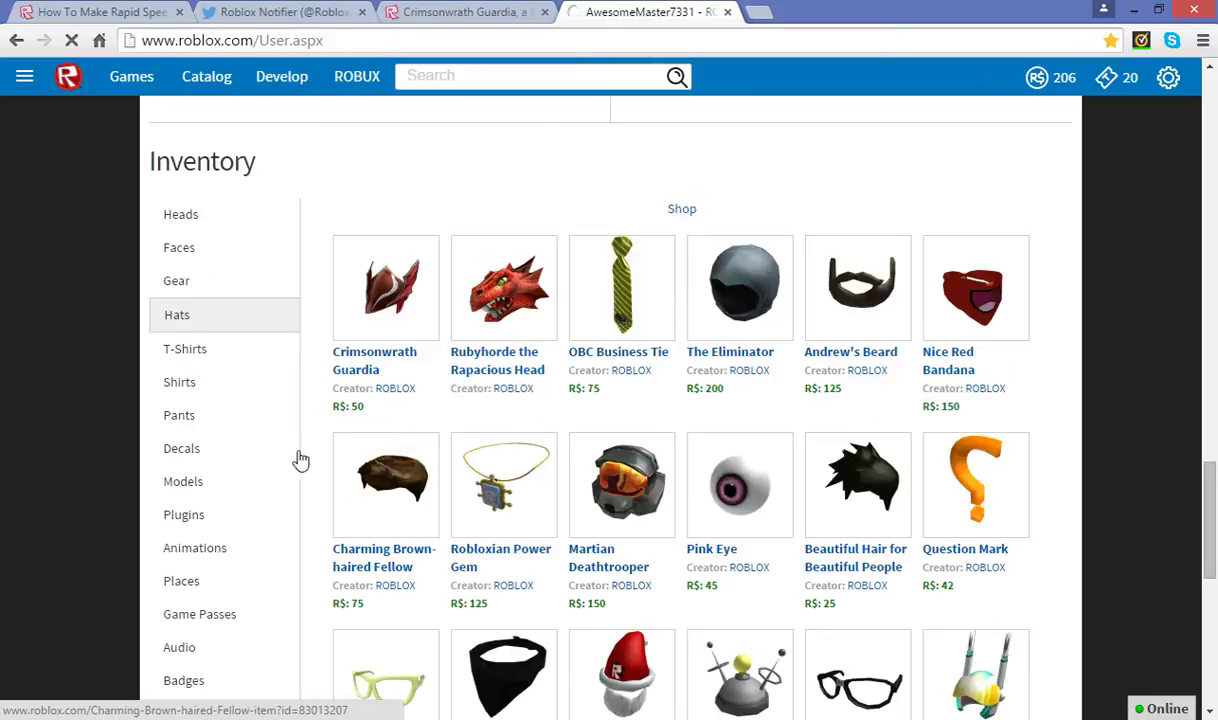
click(195, 548)
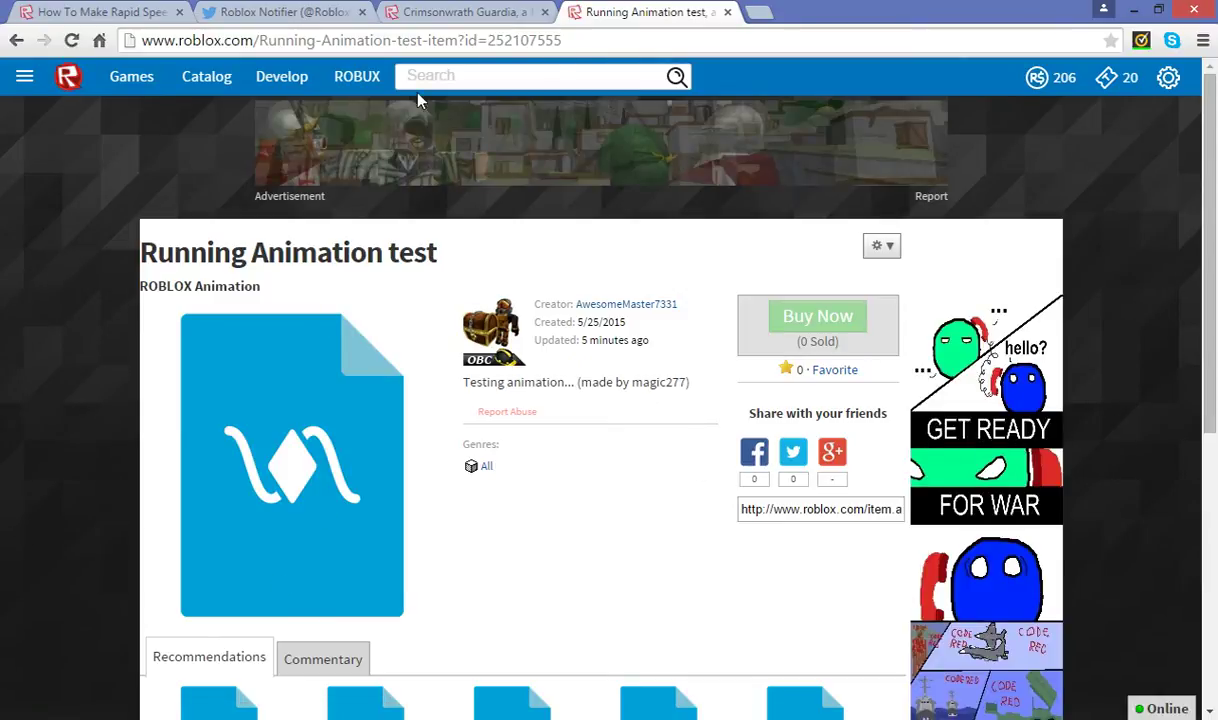
Step: Copy the asset ID 252107555 from the Running Animation test page address
drag(568, 41, 478, 42)
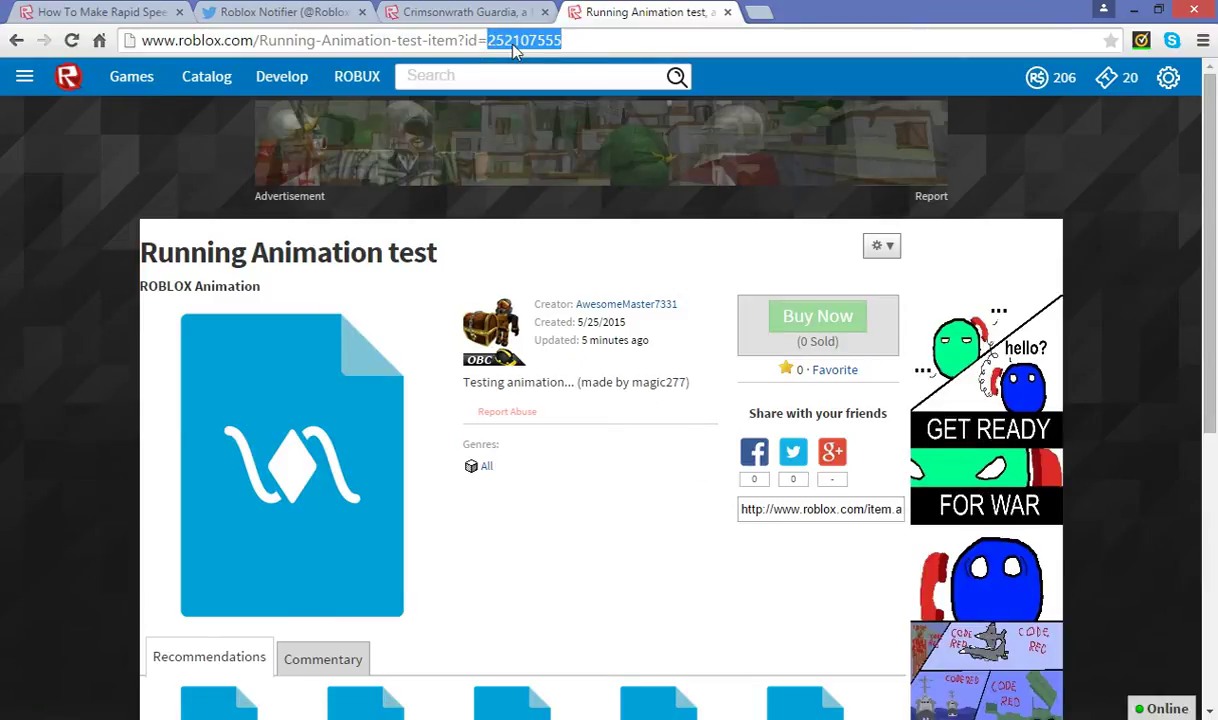
right_click(510, 42)
click(560, 121)
Step: Switch to the Place1 window in Roblox Studio and open the PUT IT ON WORKSPACE script inside SCP Animation 4.0
mouse_move(565, 597)
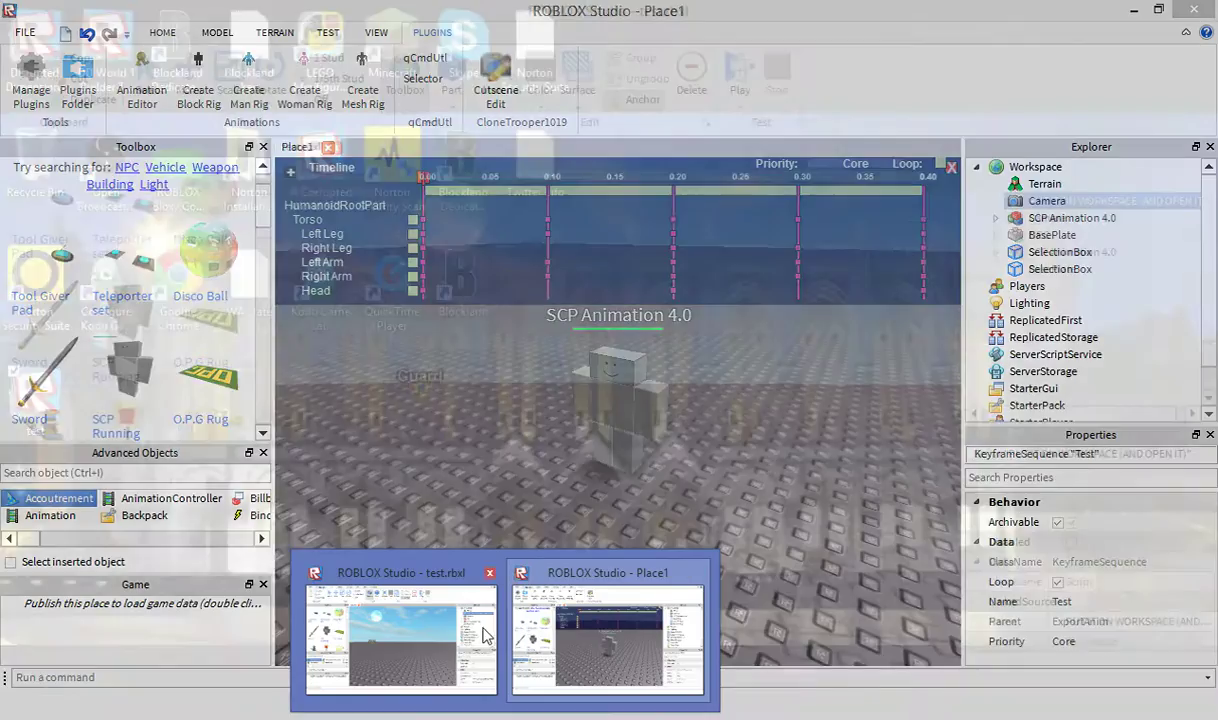
click(605, 638)
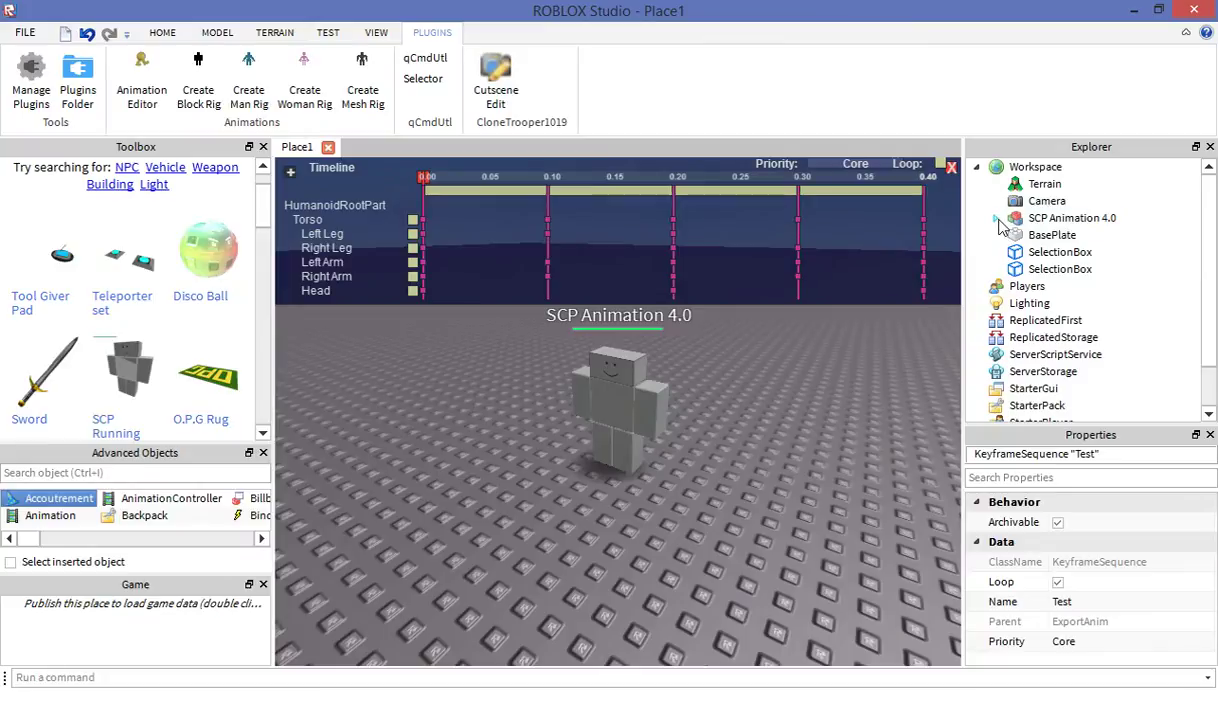
click(996, 218)
double_click(1063, 252)
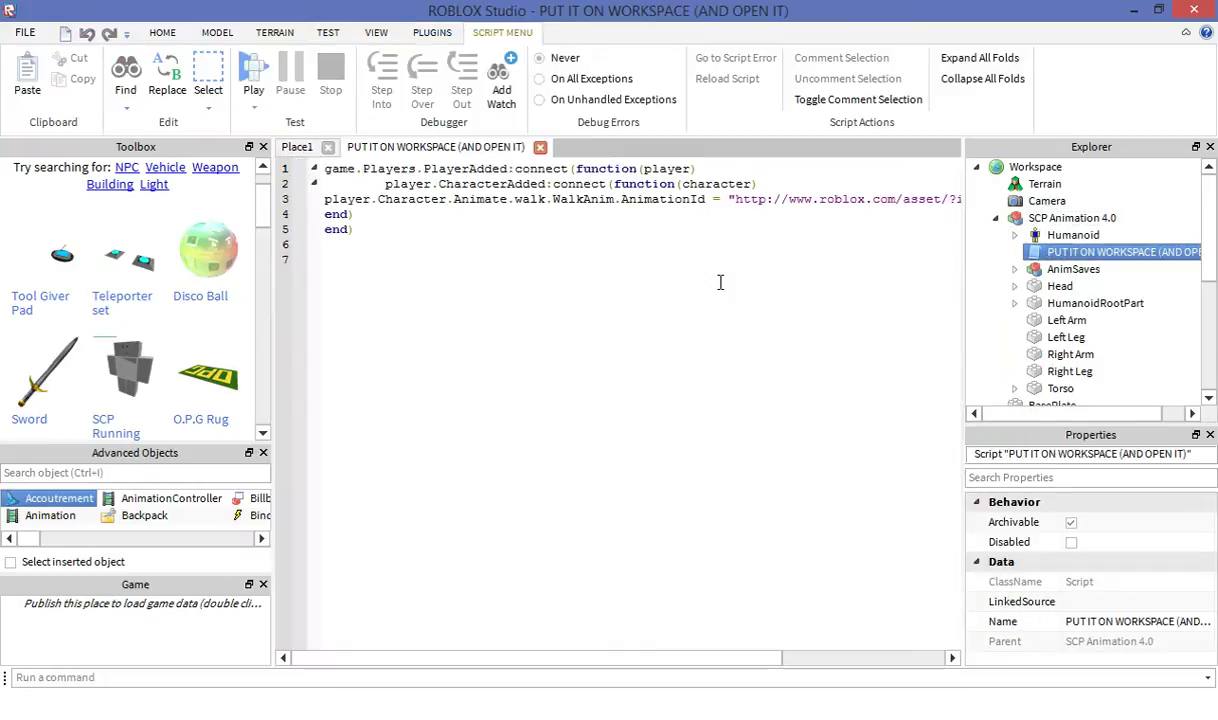
Step: Replace the placeholder comment on line 3 with the ID 252107555 and a closing quote, and close the script
drag(575, 658, 808, 657)
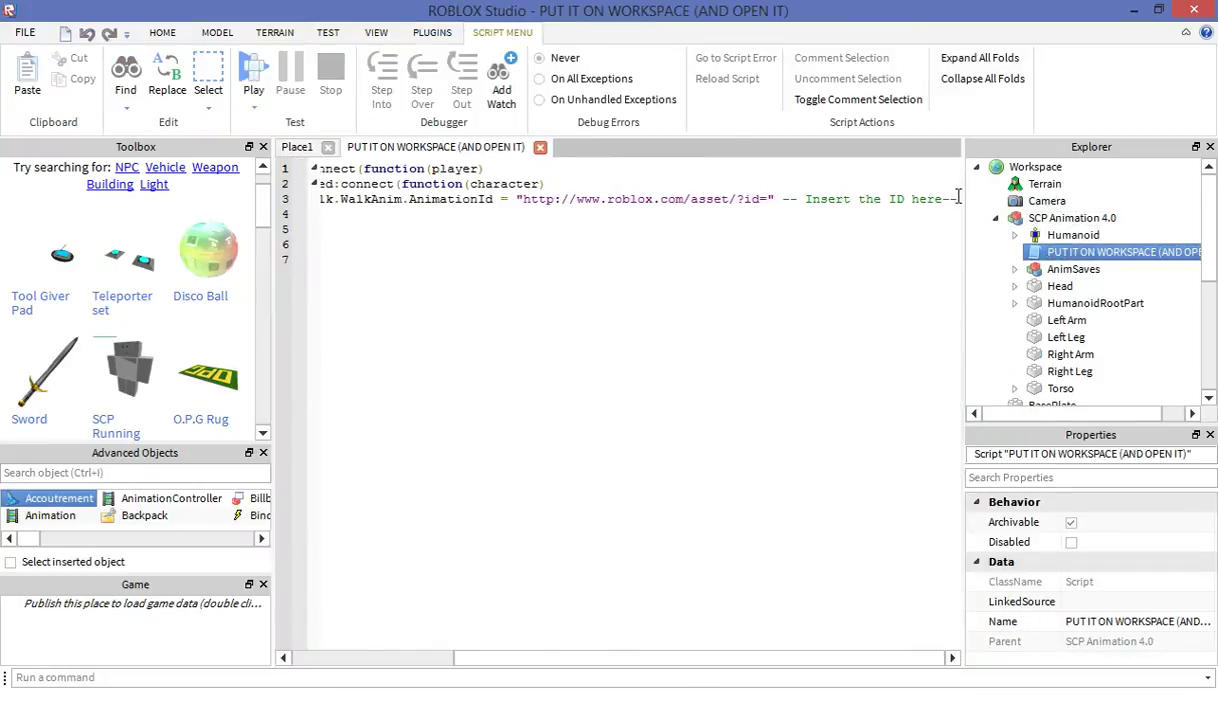
drag(957, 199, 760, 200)
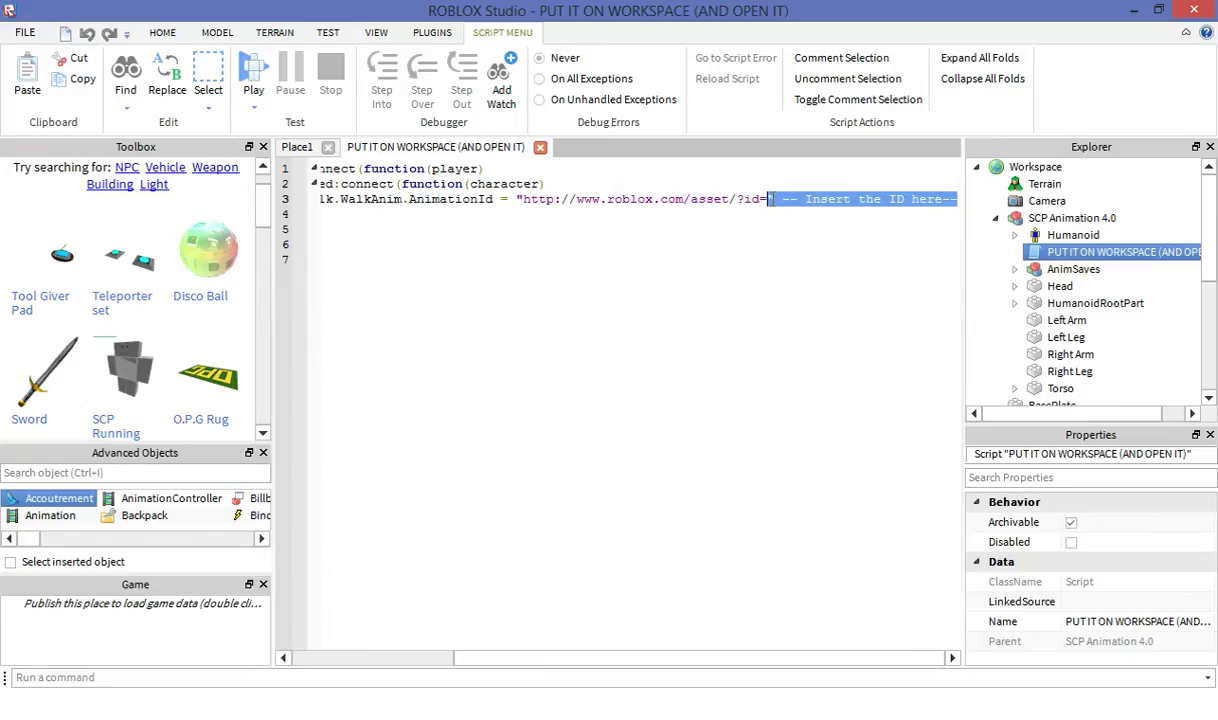
key(BackSpace)
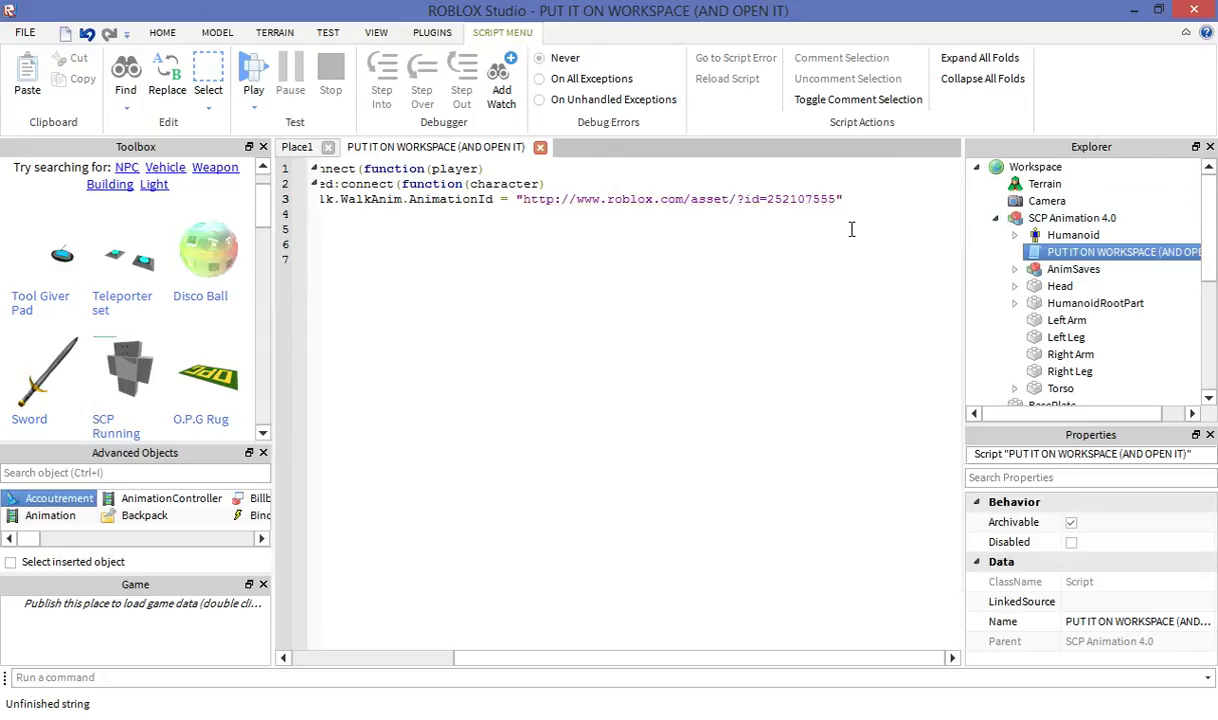
drag(678, 660, 638, 628)
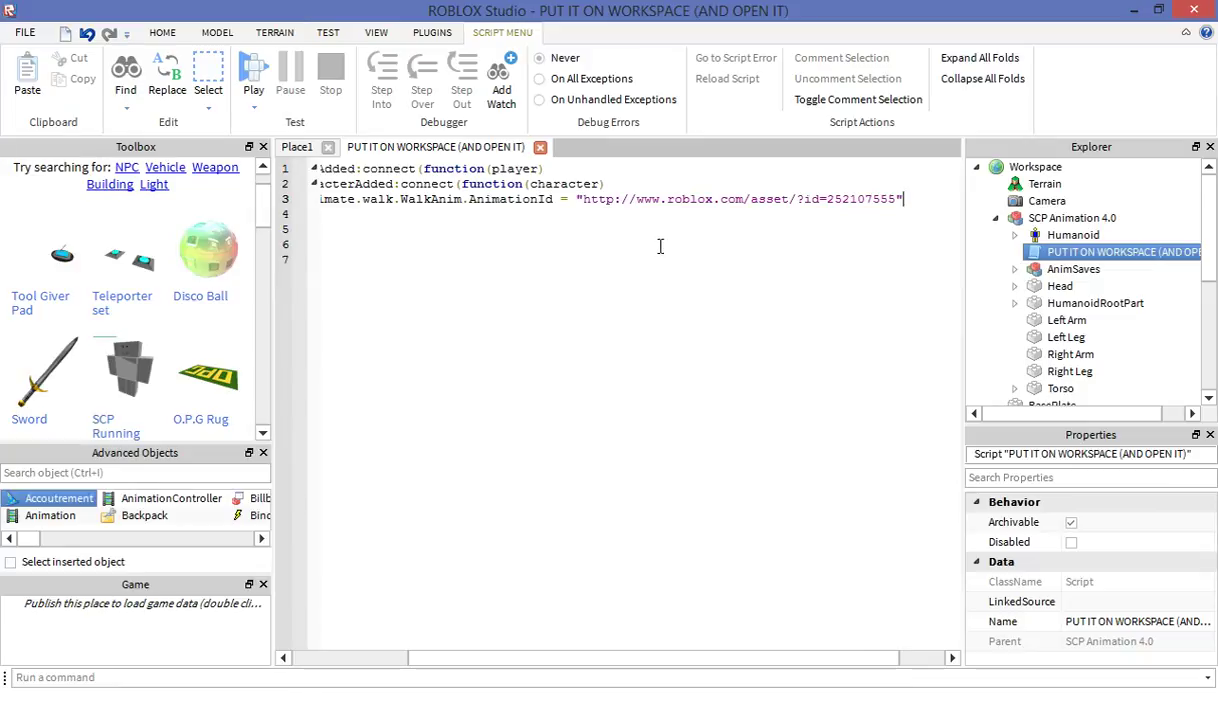
click(541, 148)
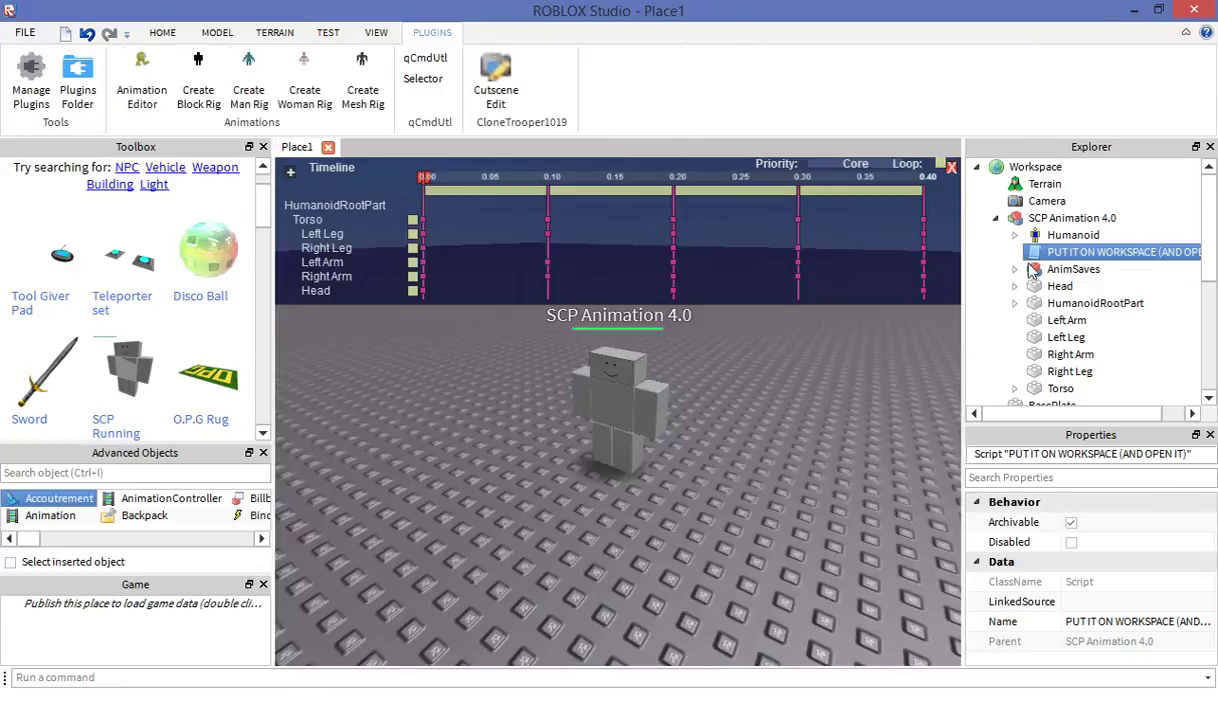
Step: Move the PUT IT ON WORKSPACE script out of SCP Animation 4.0 directly into Workspace, and close the Animation Editor timeline
drag(1040, 256, 1010, 168)
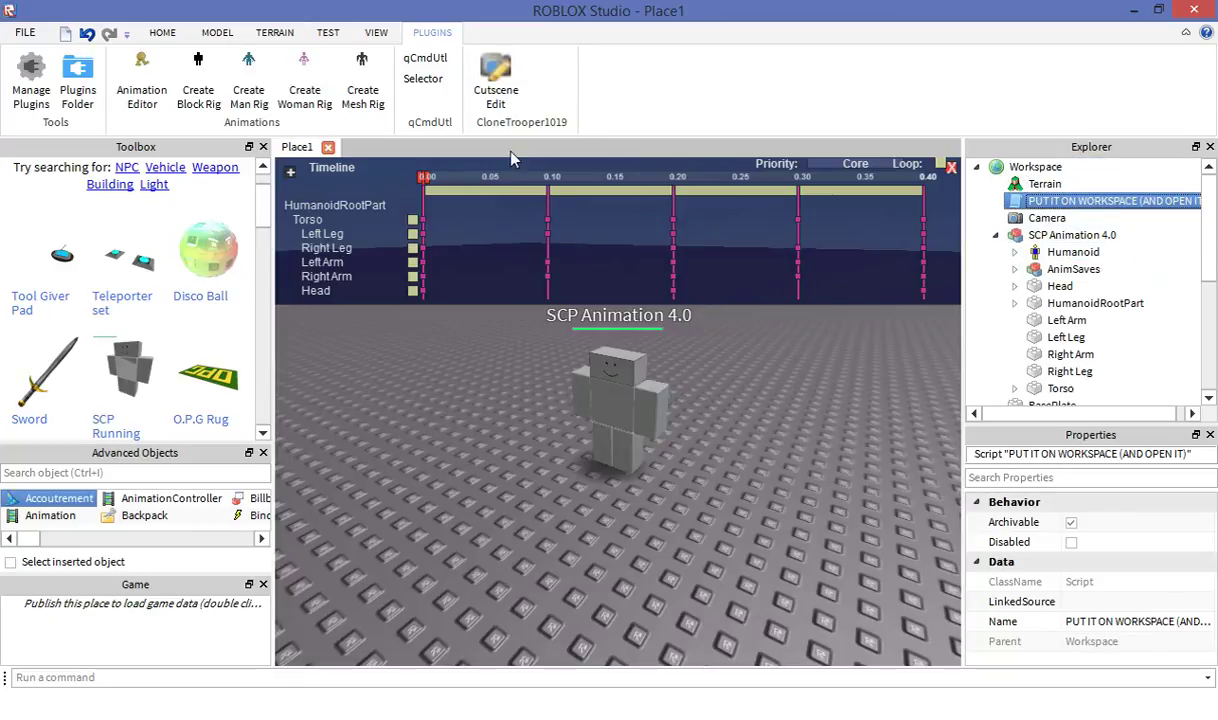
click(951, 167)
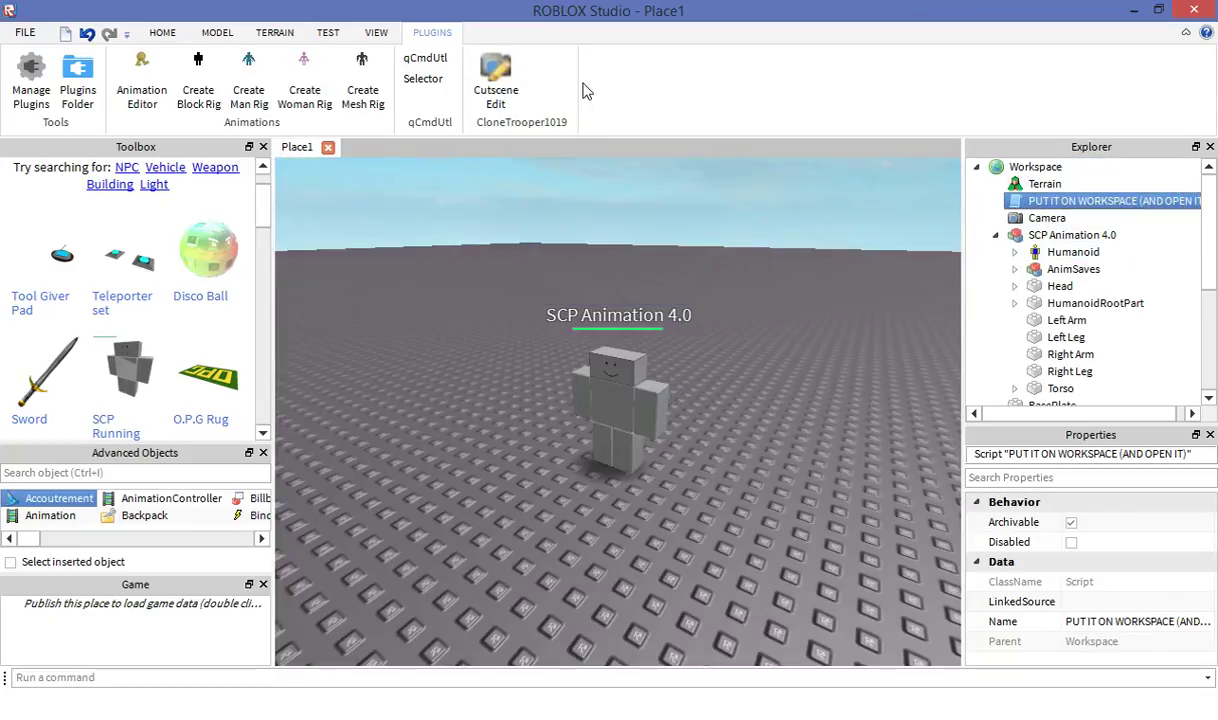
Step: Start a play test of Place1 and unequip the character's treasure chest gear
click(160, 33)
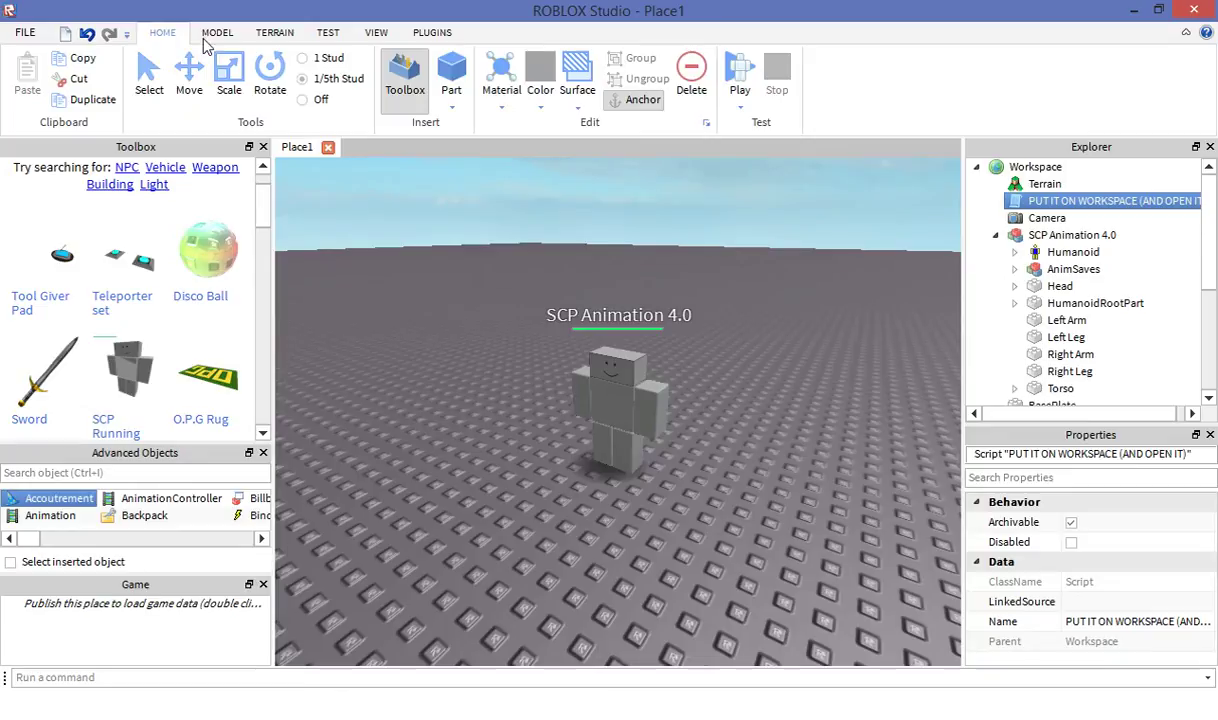
click(726, 66)
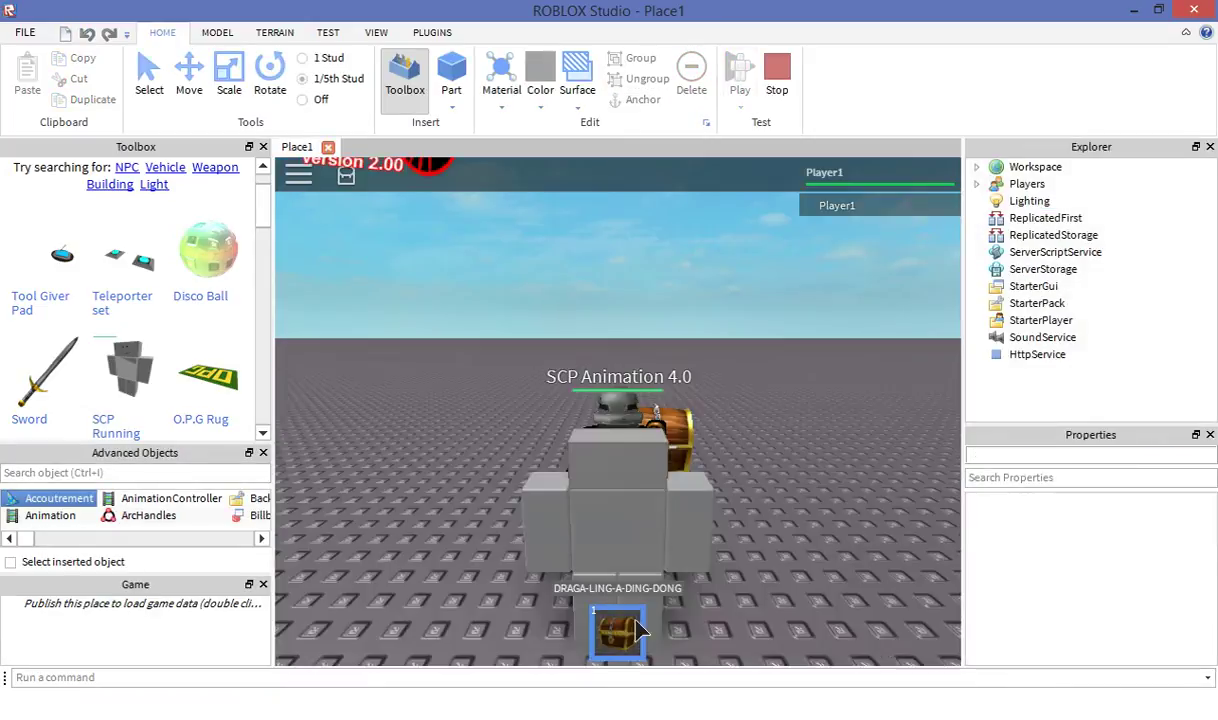
click(637, 632)
Step: Run and jump with the character around the baseplate near the SCP Animation 4.0 dummy to examine the new running animation
key(d)
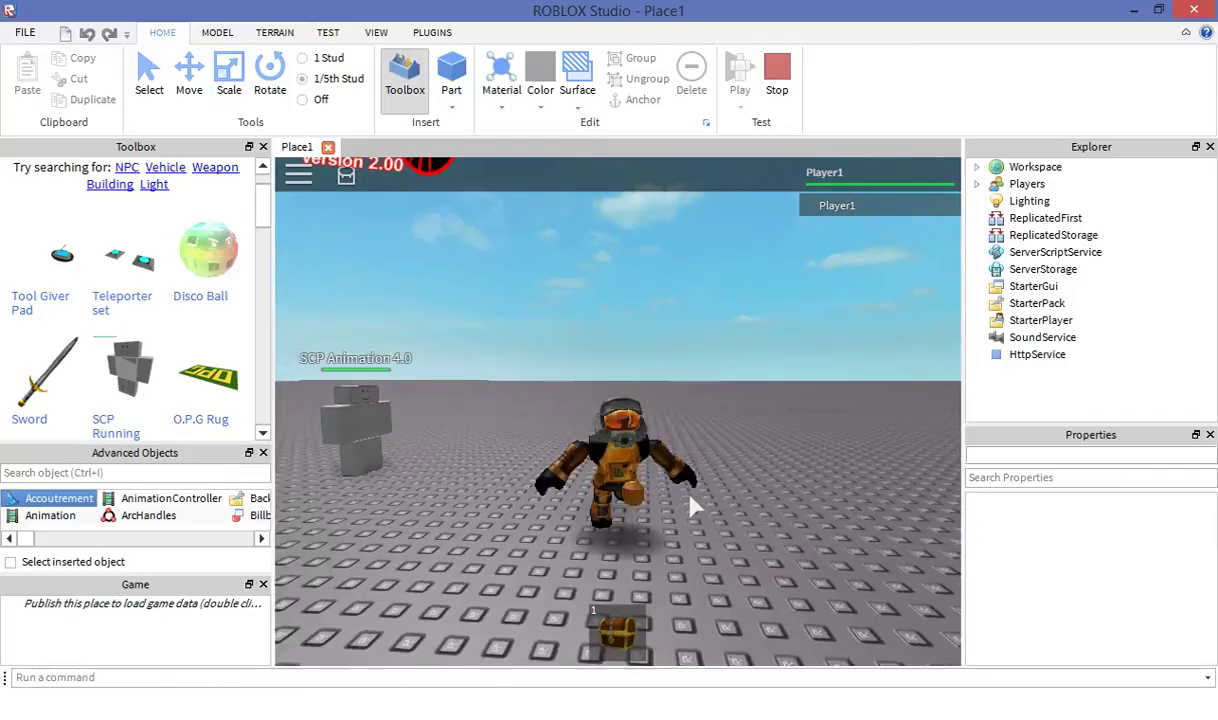
key(space)
key(s)
key(d)
right_drag(750, 488, 750, 488)
key(w)
key(a)
key(s)
key(a)
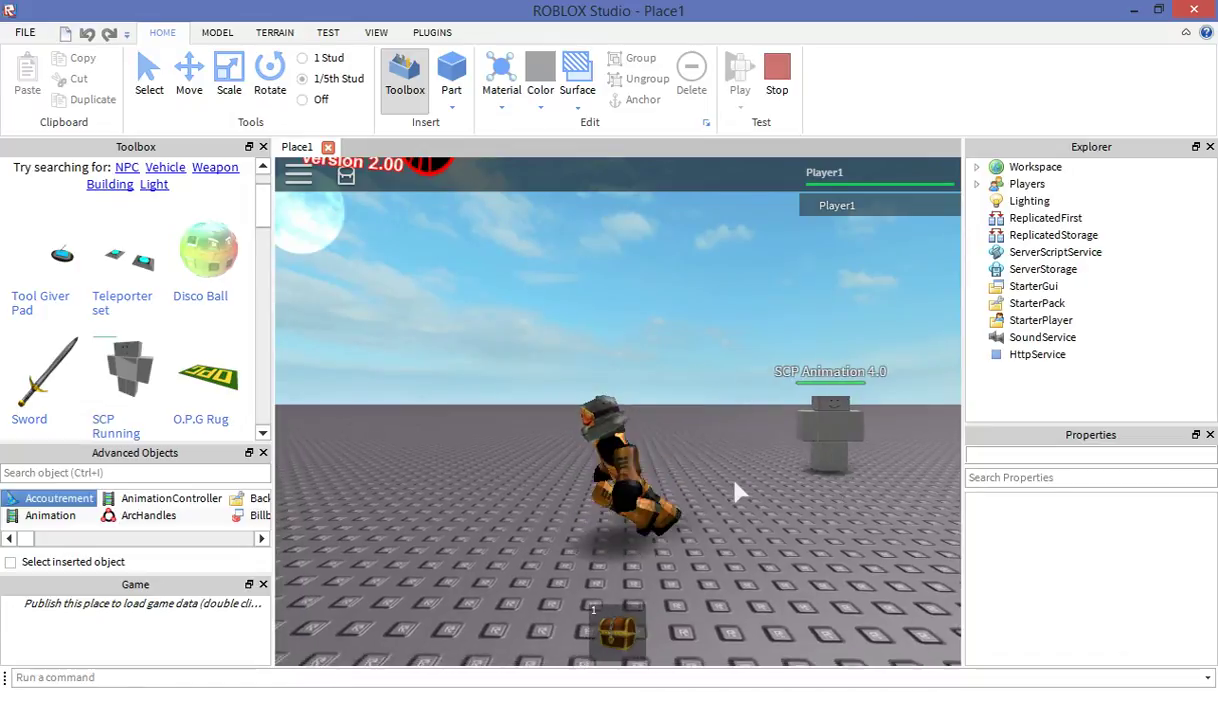
key(w)
key(s)
right_drag(732, 480, 736, 480)
key(s)
key(a)
key(d)
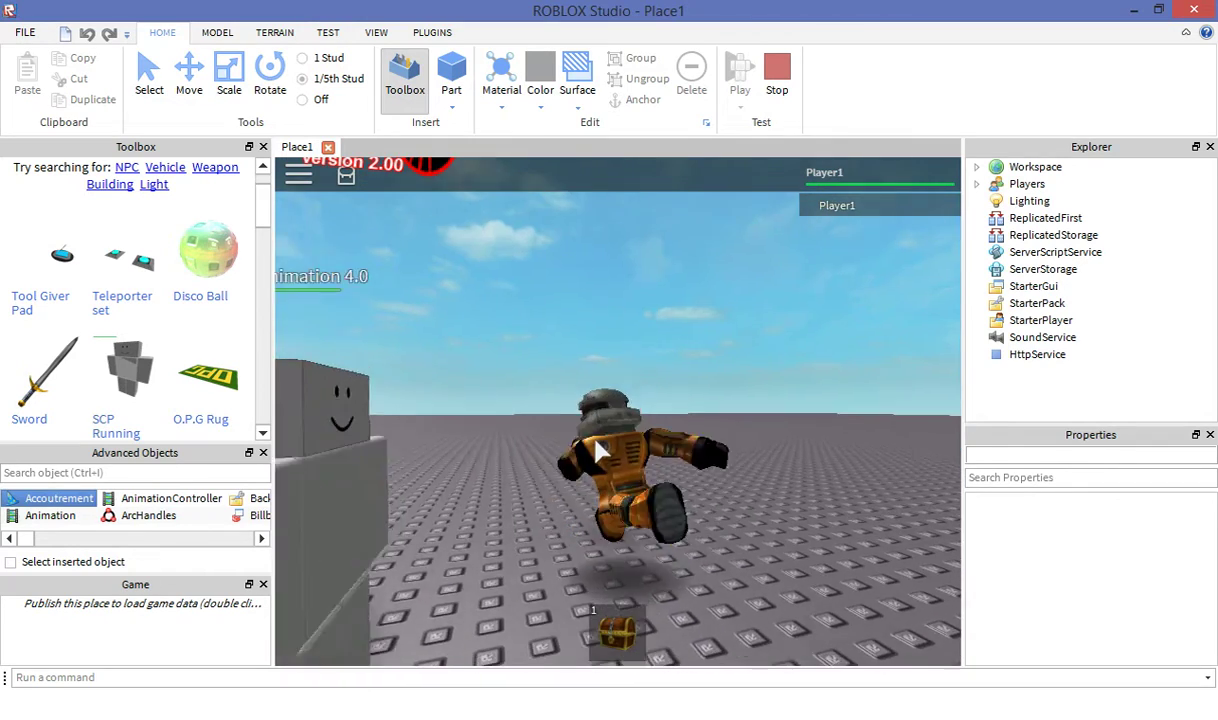
key(s)
key(w)
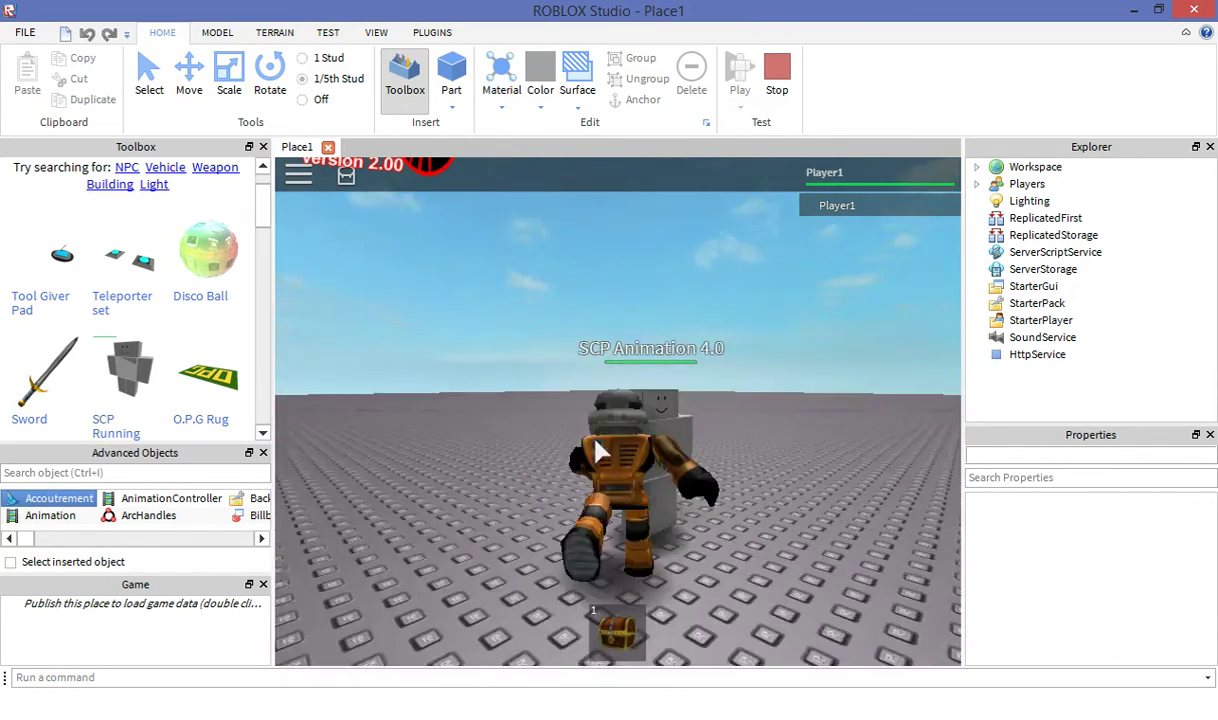
key(d)
right_drag(615, 438, 606, 437)
key(a)
key(s)
key(w)
key(s)
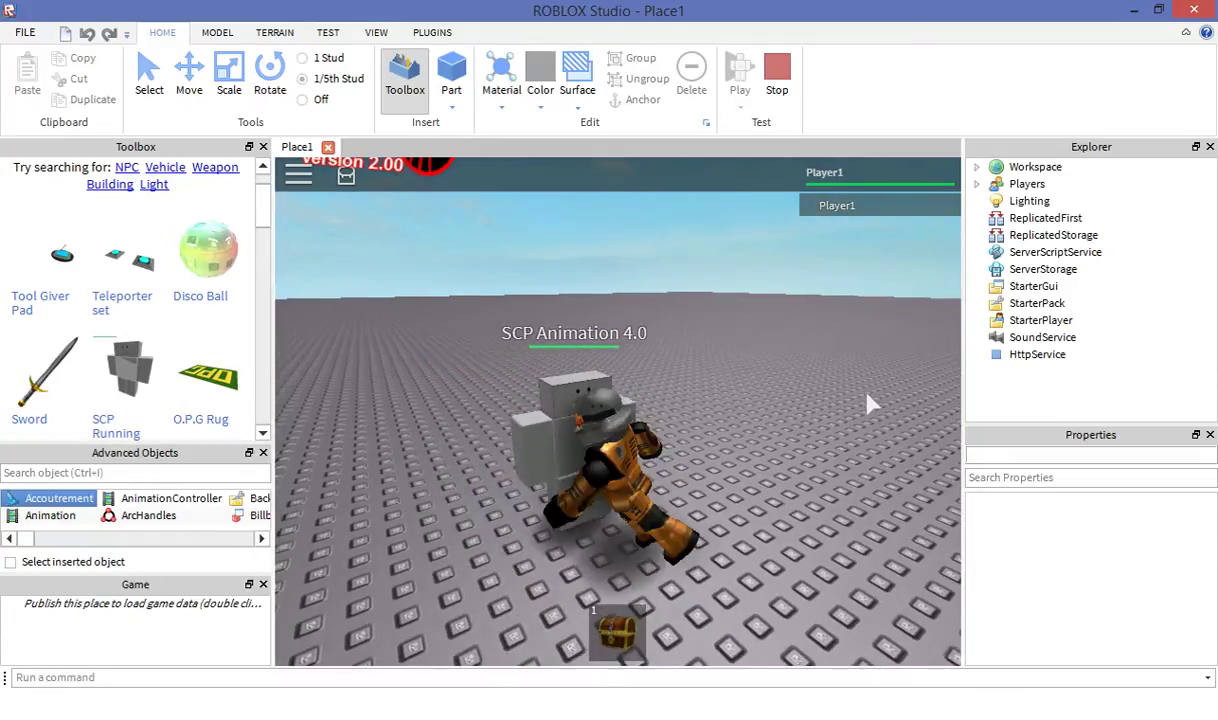
key(w)
key(space)
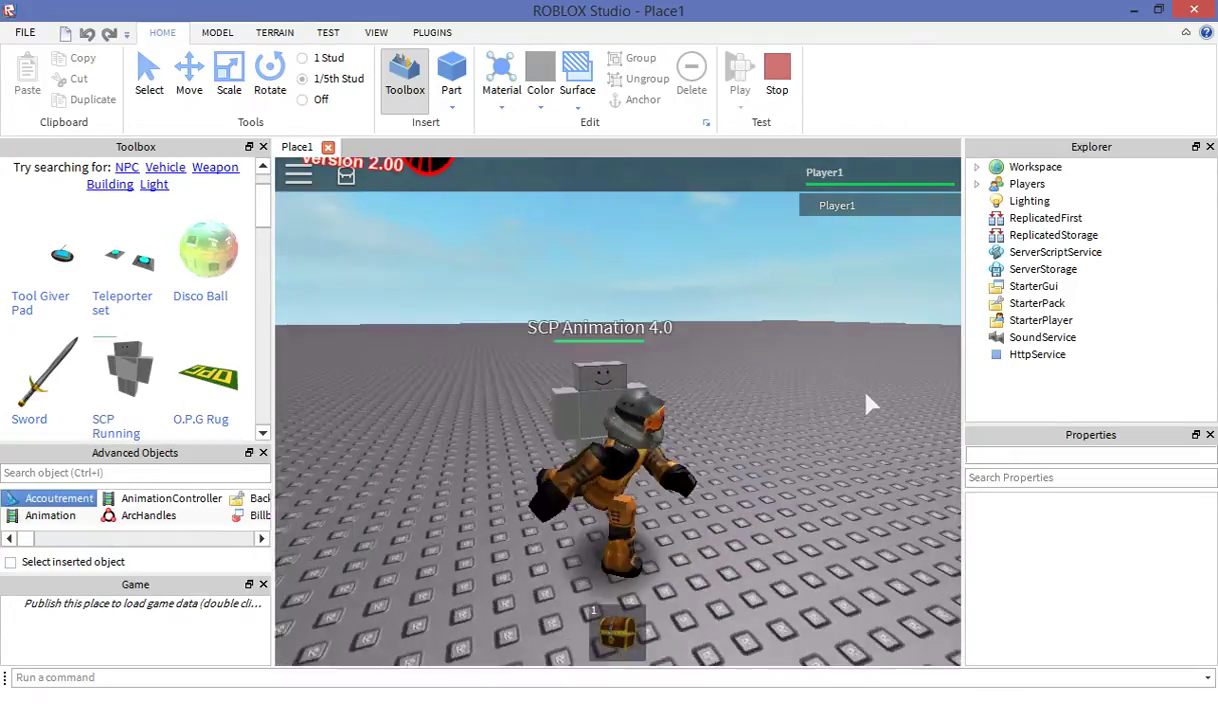
key(a)
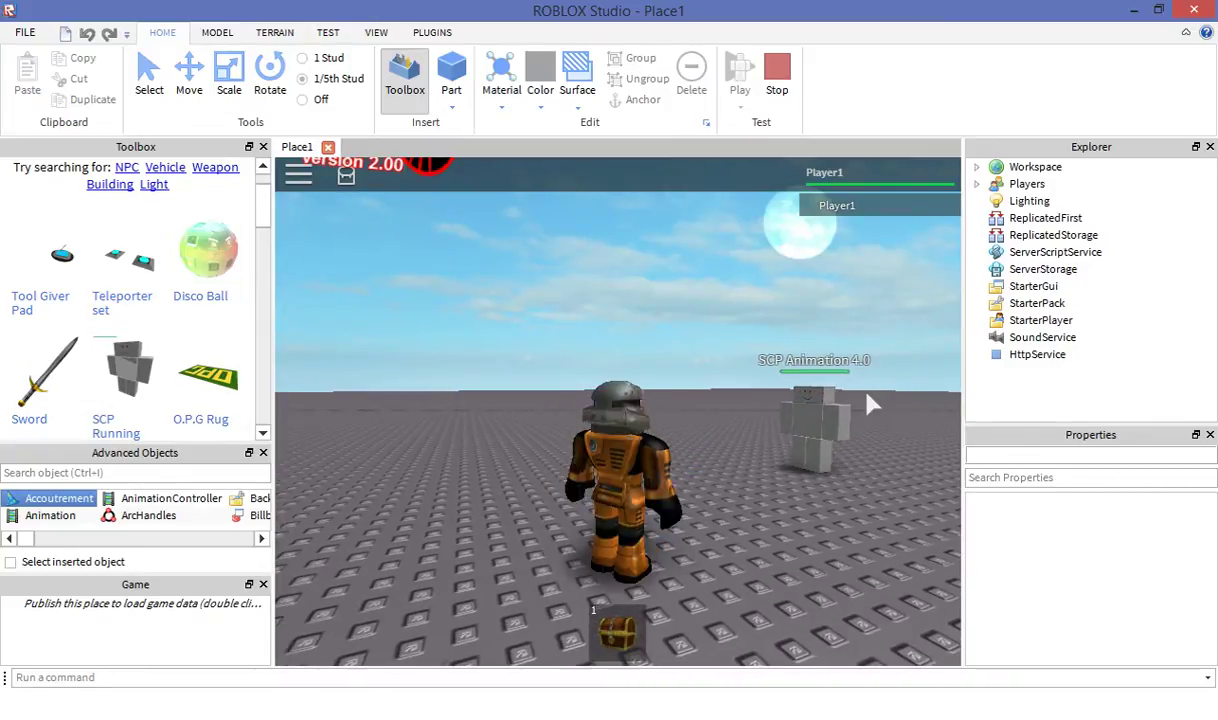
key(d)
key(w)
Step: Select the SCP Animation 4.0 dummy during the play test and run the character around beside it
click(149, 76)
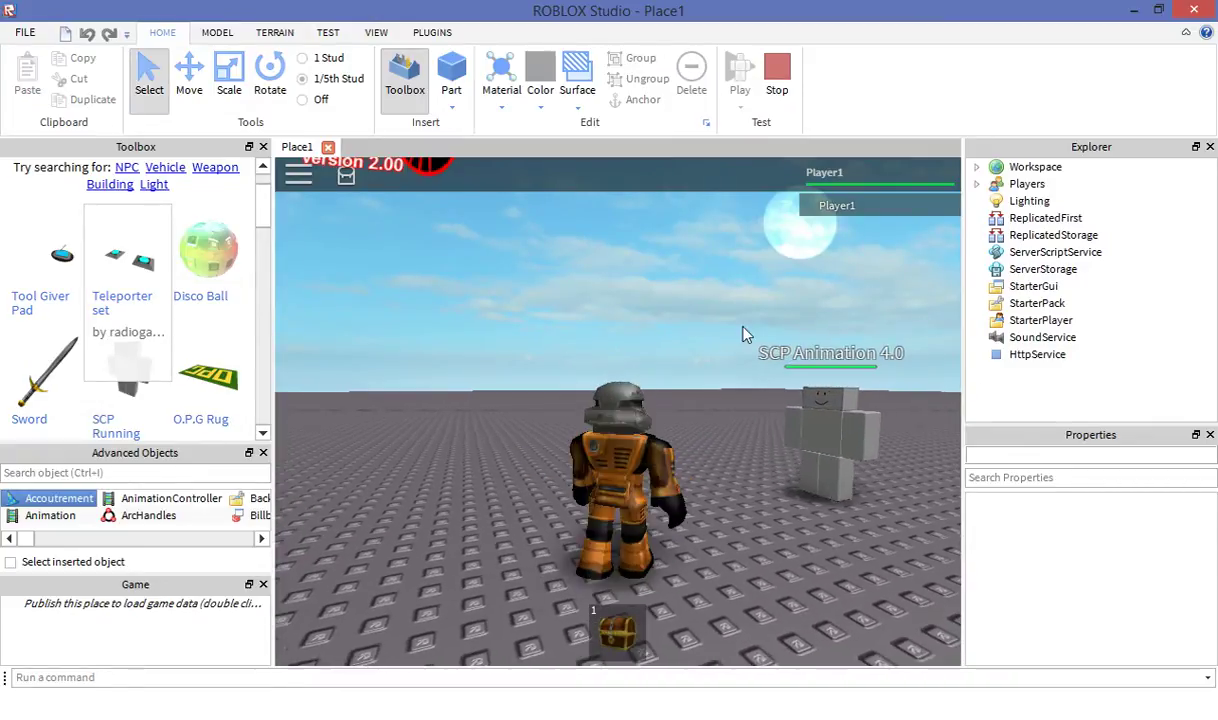
click(779, 431)
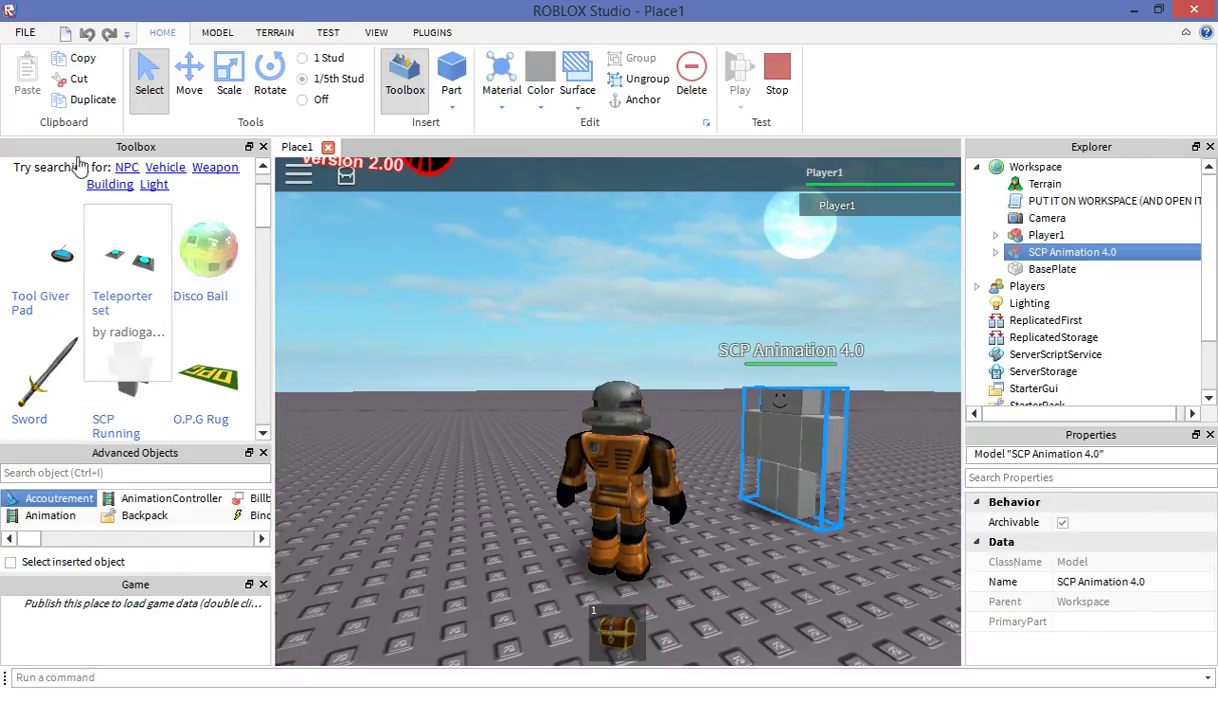
key(w)
key(d)
right_drag(466, 325, 466, 325)
key(s)
key(d)
key(w)
key(d)
key(w)
key(d)
key(s)
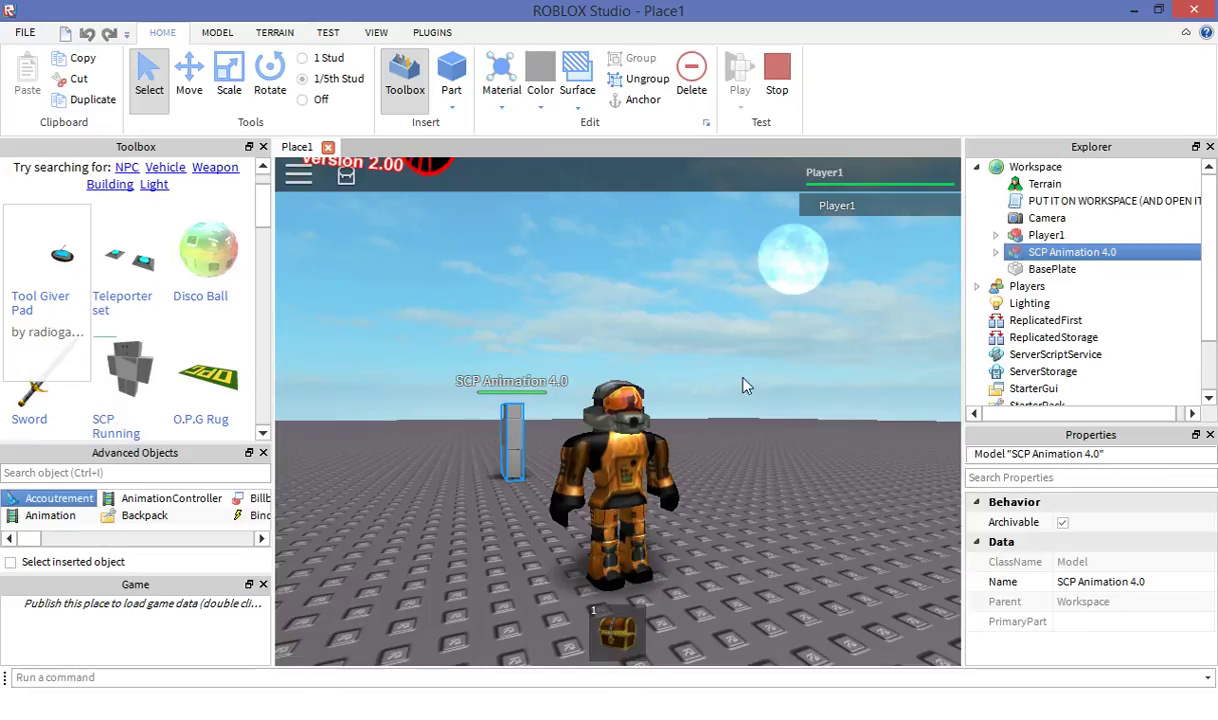
Step: Show the plugin tools and run the character in circles around the selected dummy, examining the running animation from several angles
click(432, 32)
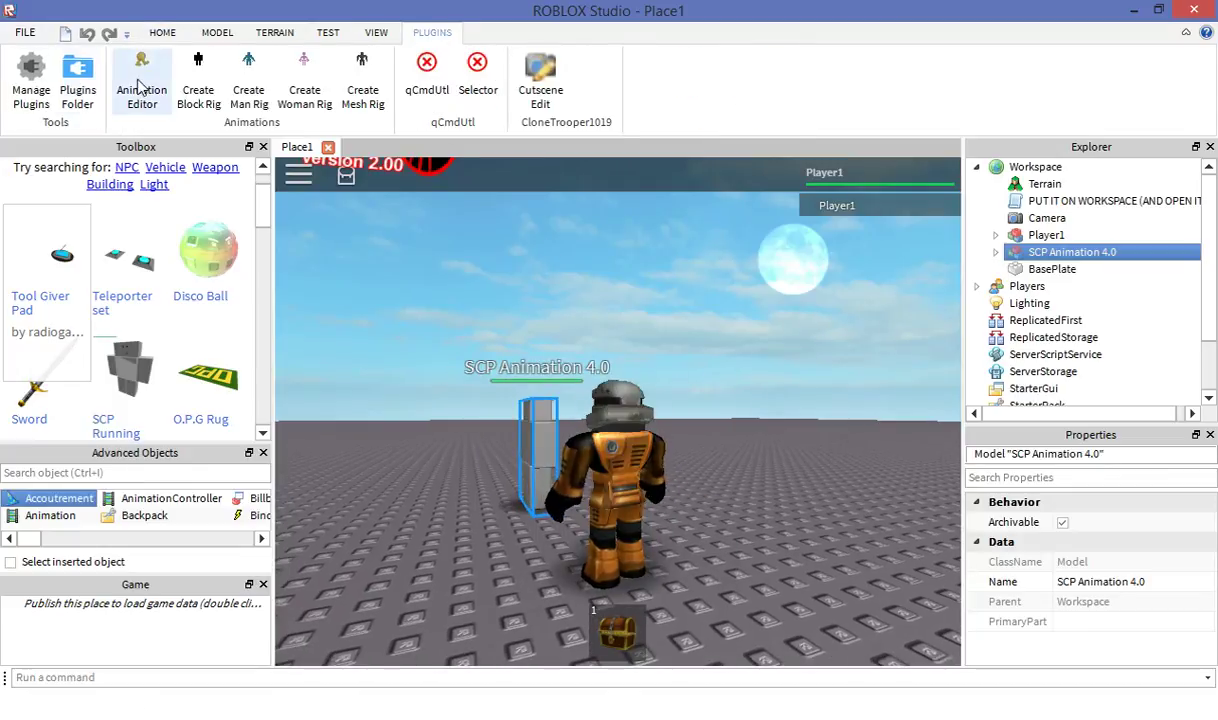
right_drag(480, 412, 498, 418)
key(a)
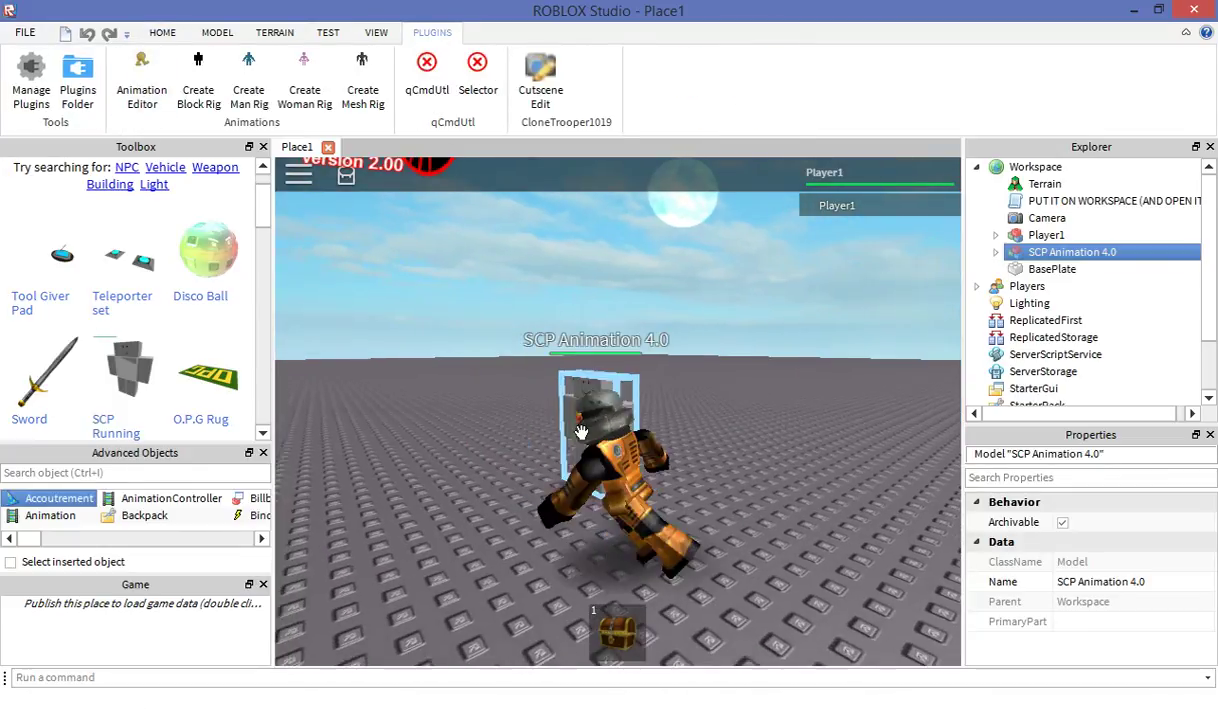
key(w)
key(a)
key(w)
key(a)
key(w)
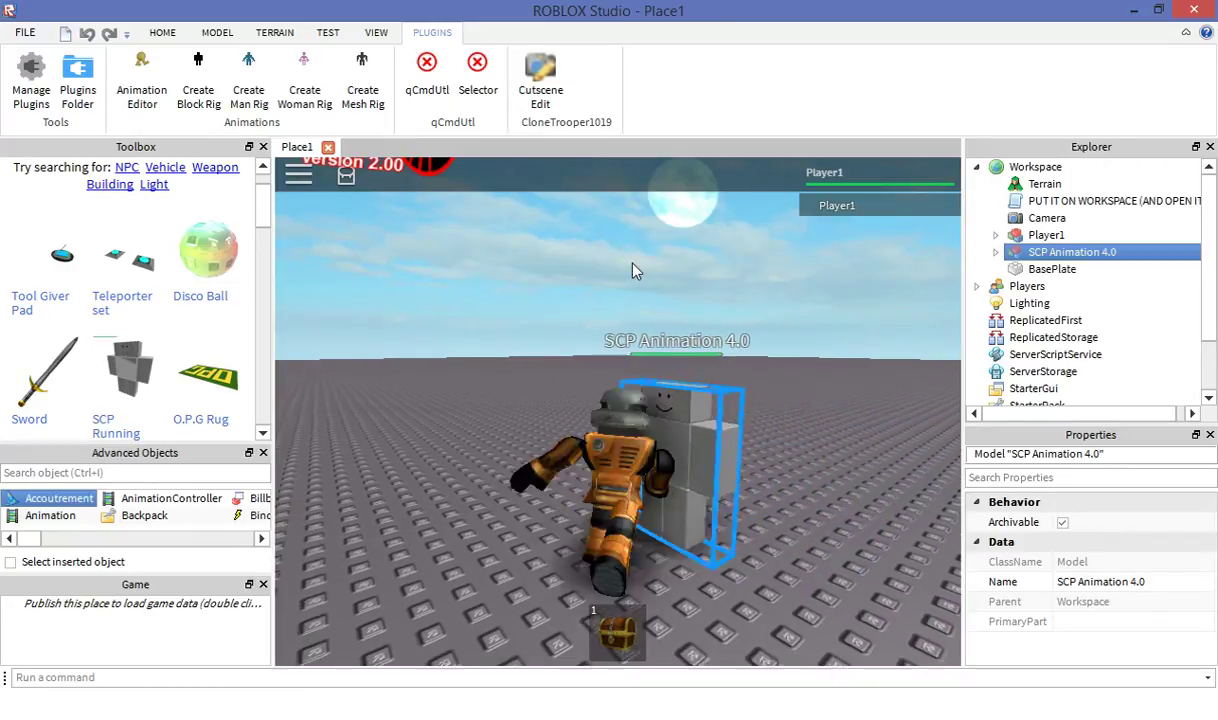
key(d)
key(s)
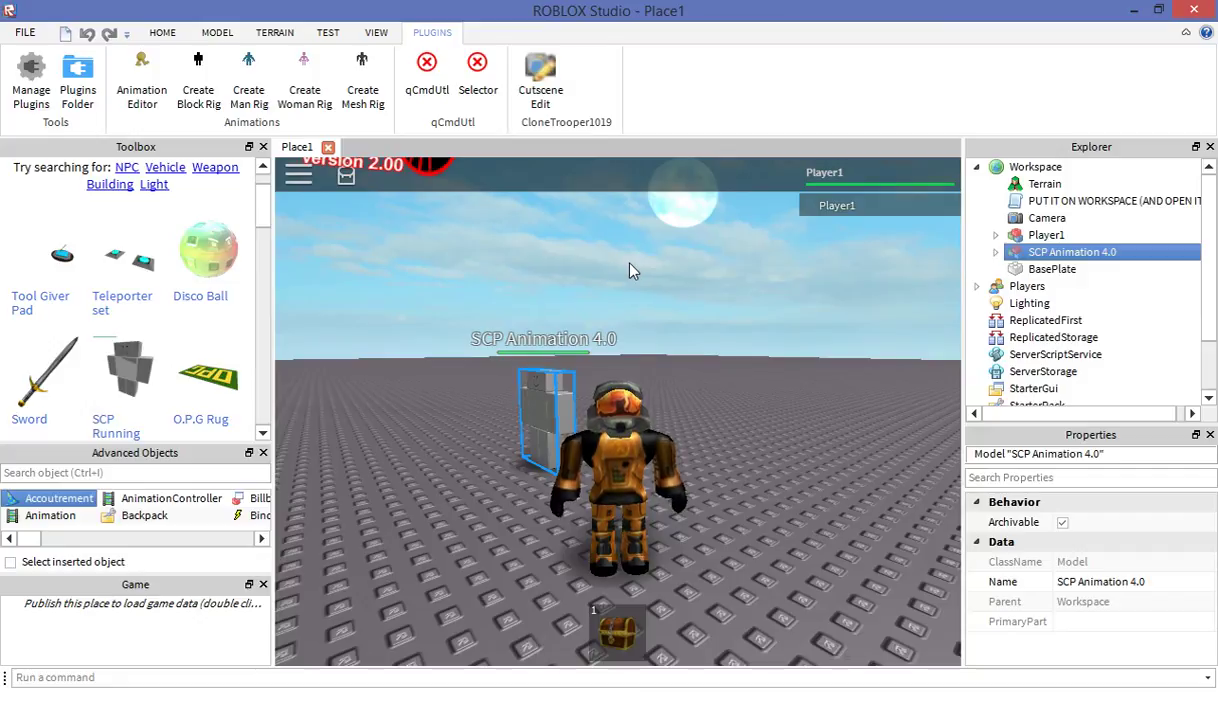
key(w)
key(a)
key(d)
right_drag(733, 364, 729, 357)
key(d)
key(d)
key(d)
scroll(730, 356, down, 3)
scroll(729, 357, up, 2)
key(d)
key(s)
key(d)
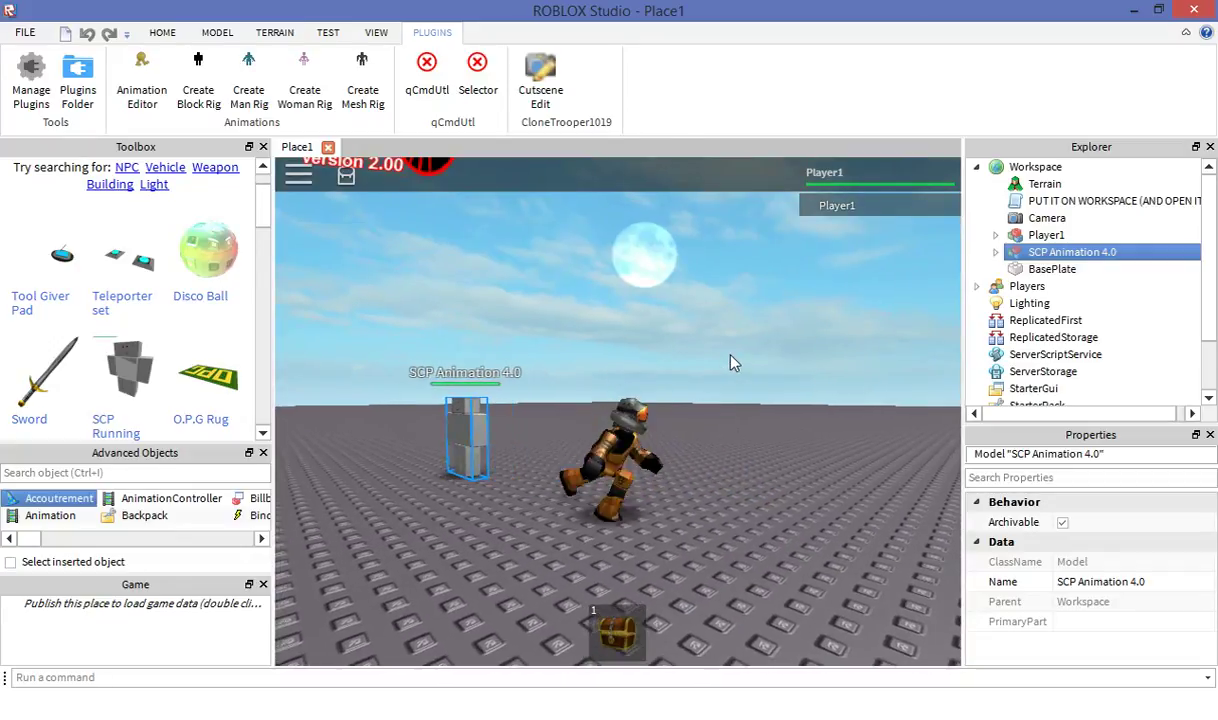
key(w)
key(a)
key(s)
right_drag(730, 356, 730, 356)
key(d)
key(w)
key(s)
key(d)
key(w)
key(a)
key(s)
key(d)
key(w)
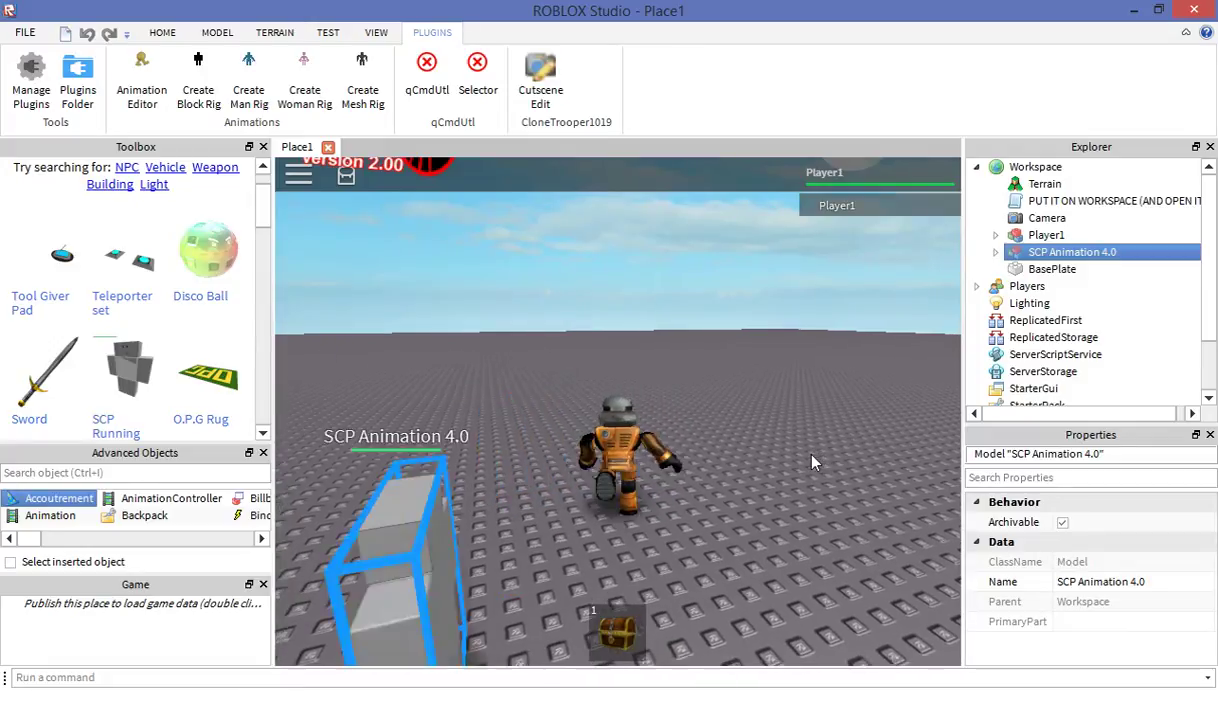
key(a)
key(s)
key(d)
key(w)
key(a)
key(w)
key(a)
key(s)
key(d)
key(w)
key(a)
key(s)
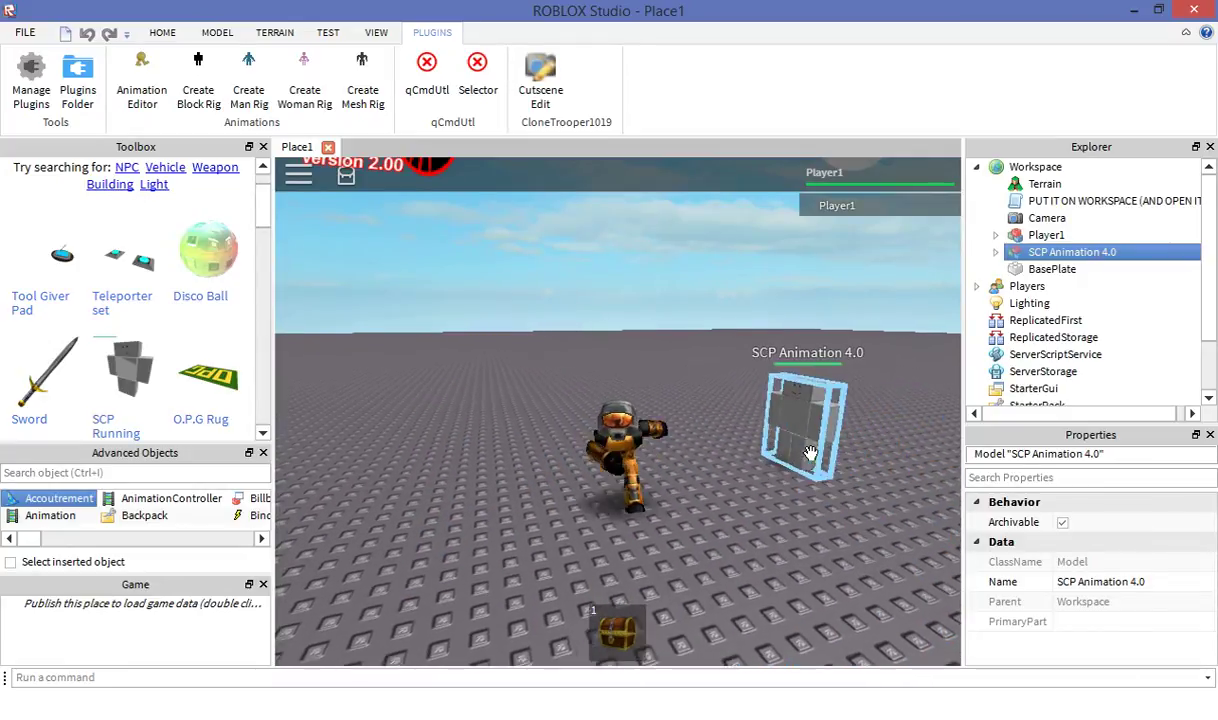
key(d)
key(w)
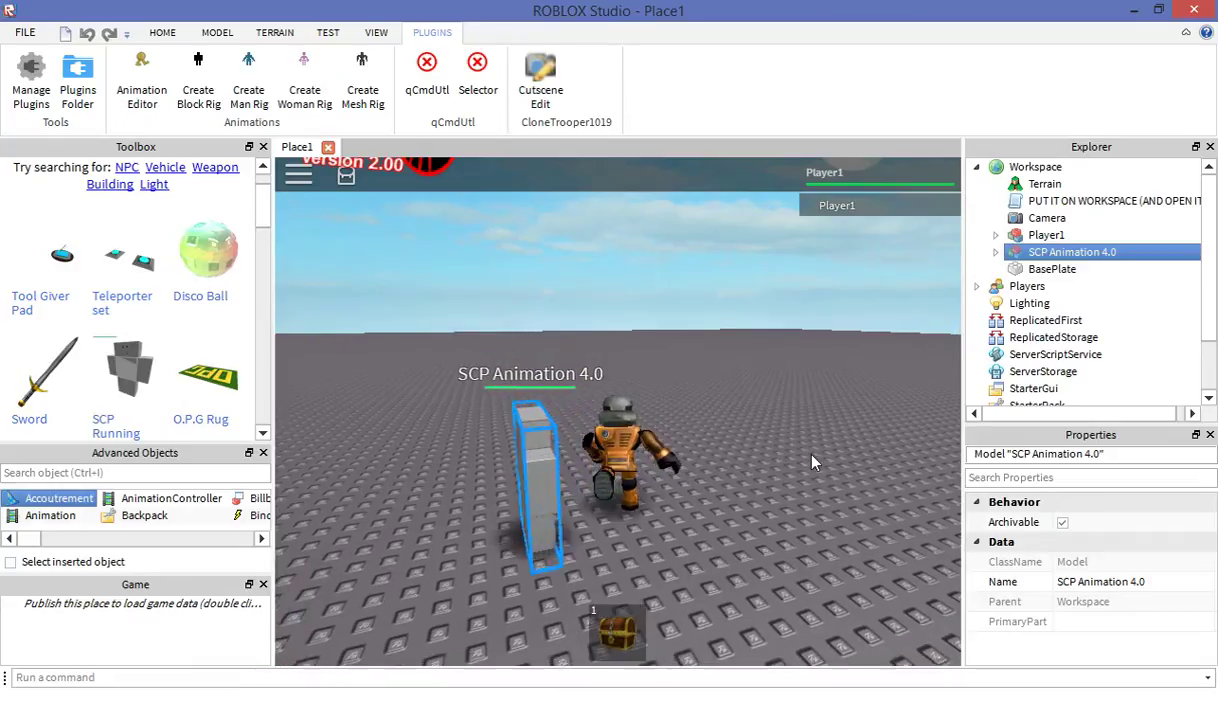
key(a)
key(s)
key(d)
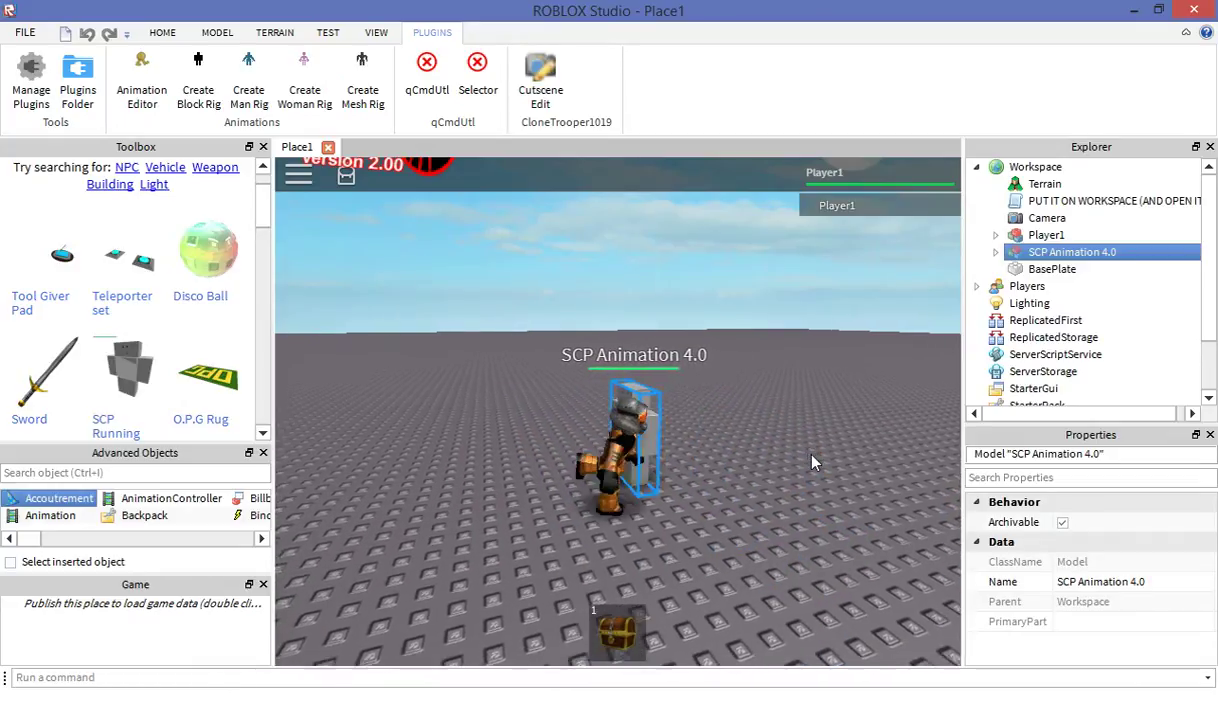
key(w)
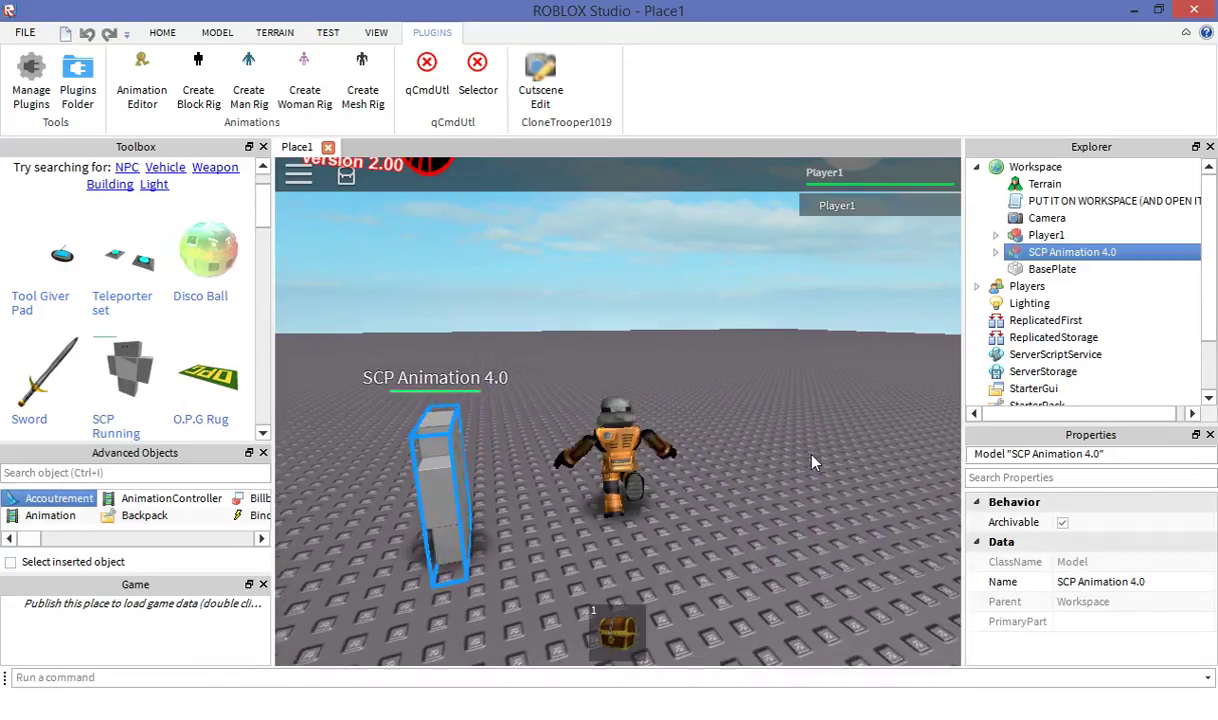
key(a)
key(s)
key(d)
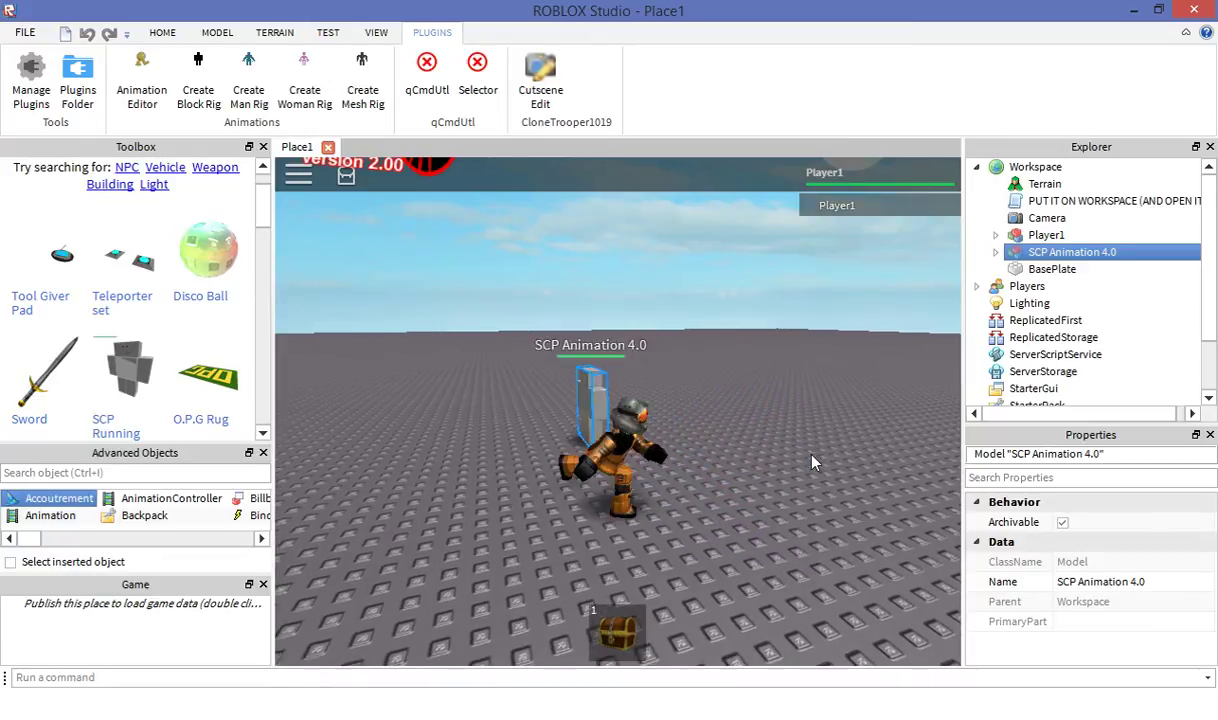
key(w)
key(a)
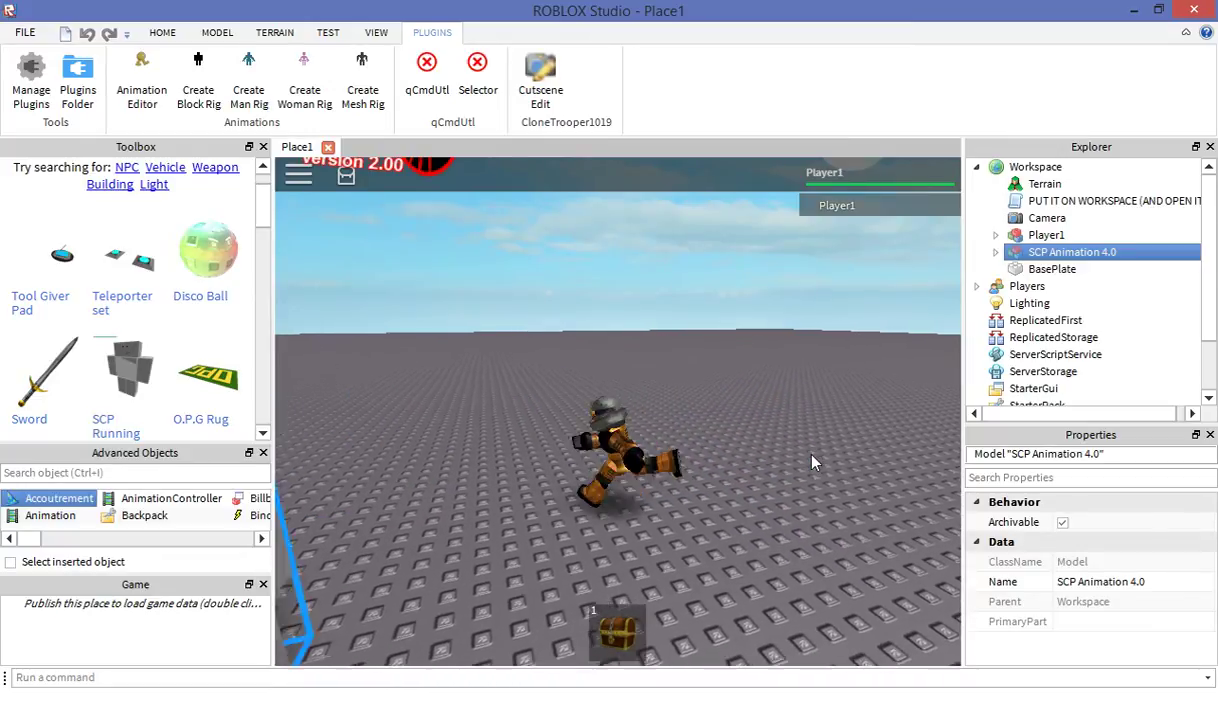
key(s)
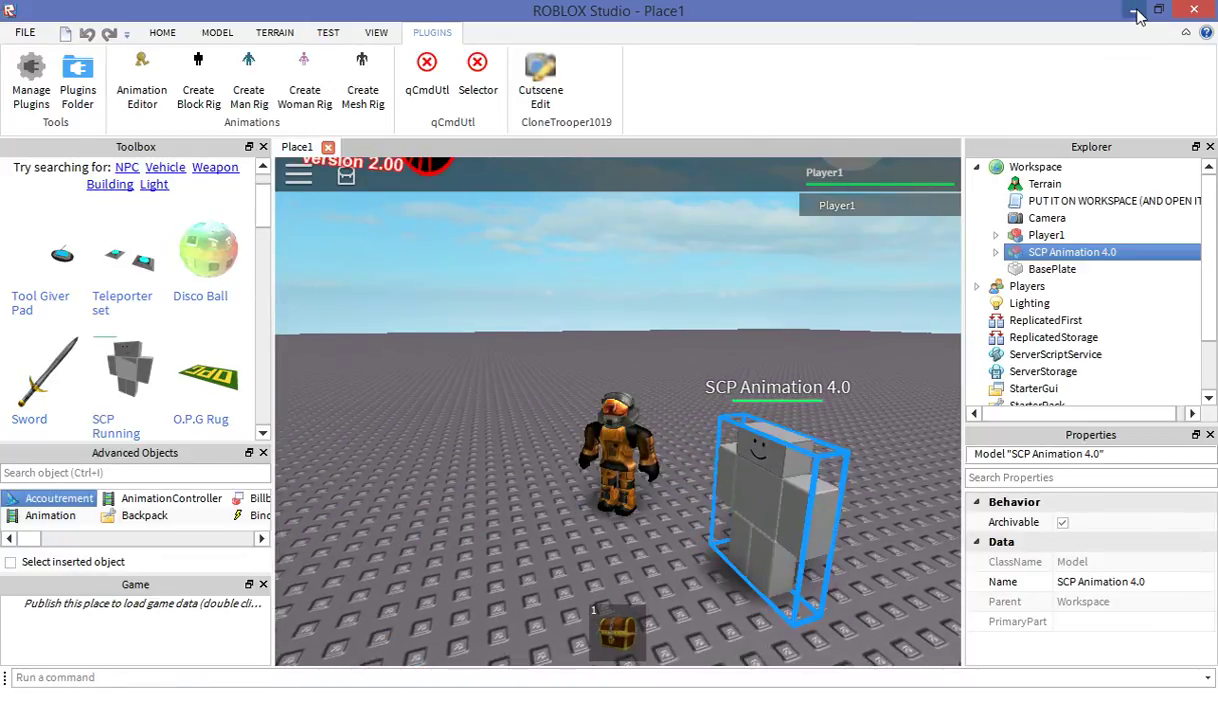
Step: Switch to the browser to check the asset ID in the Running Animation test page address, and return to the Place1 window in Roblox Studio
click(1136, 11)
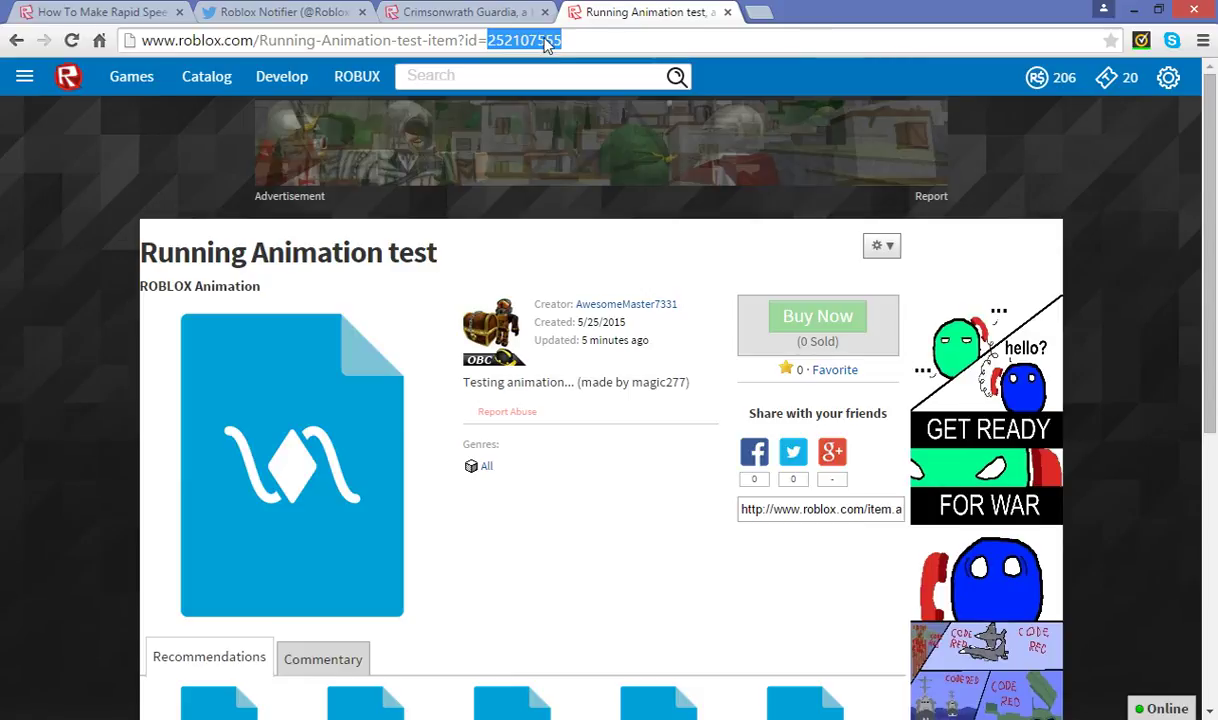
click(505, 719)
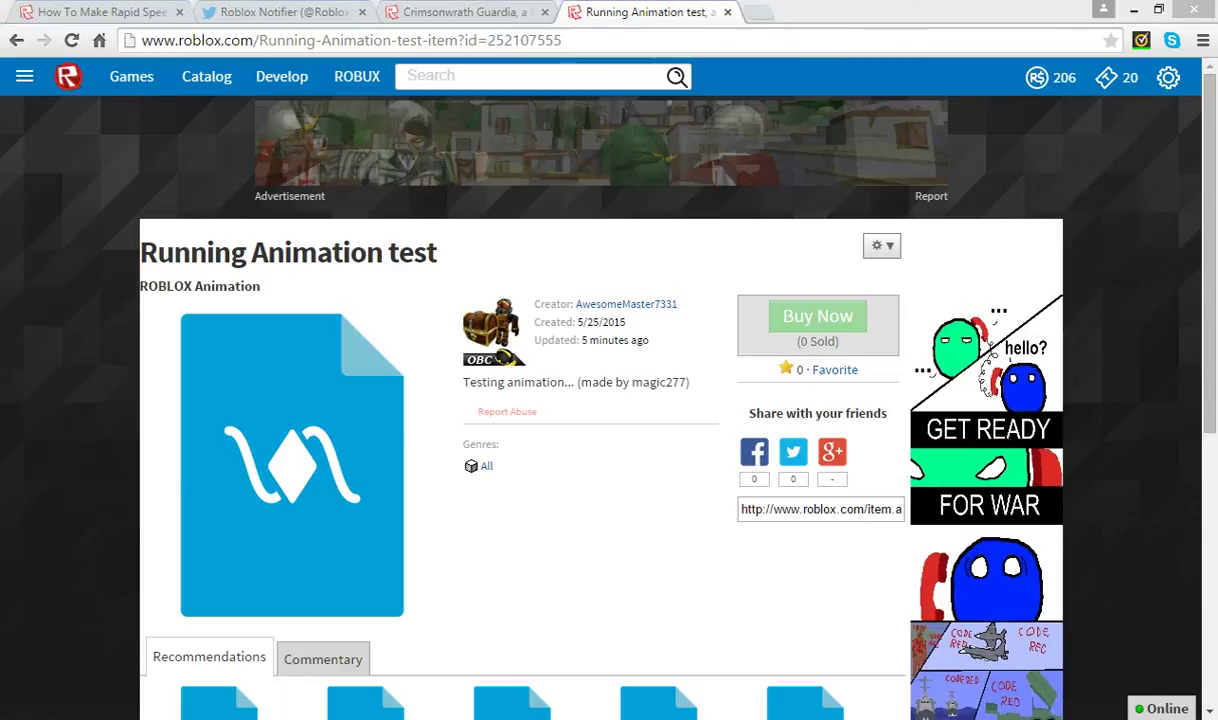
click(600, 655)
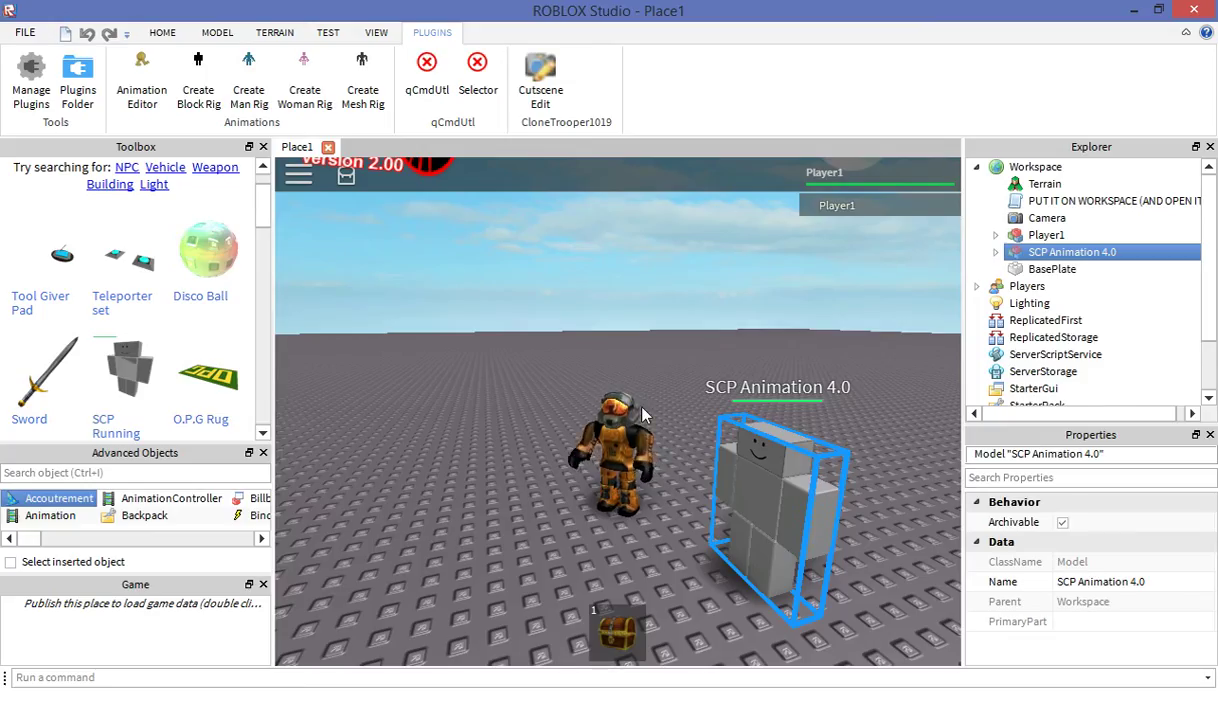
Step: Open the PUT IT ON WORKSPACE script, review the asset ID at the end of line 3, and close it to resume running the character
double_click(1116, 200)
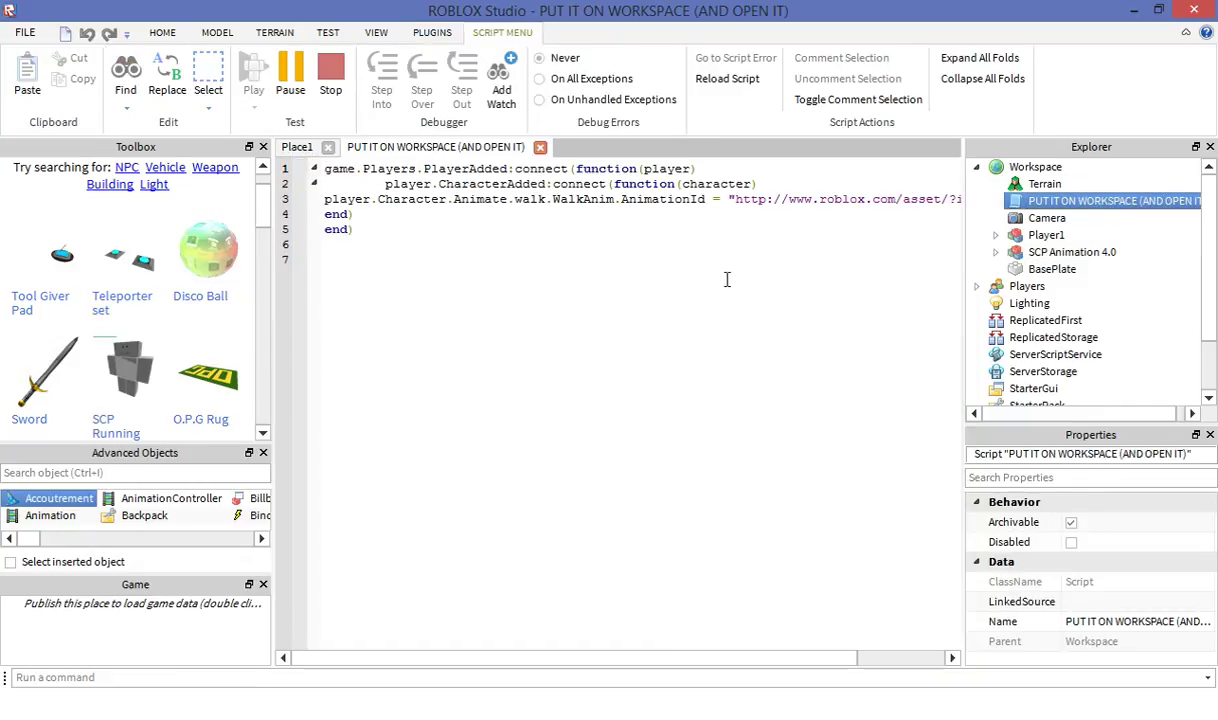
drag(826, 660, 916, 660)
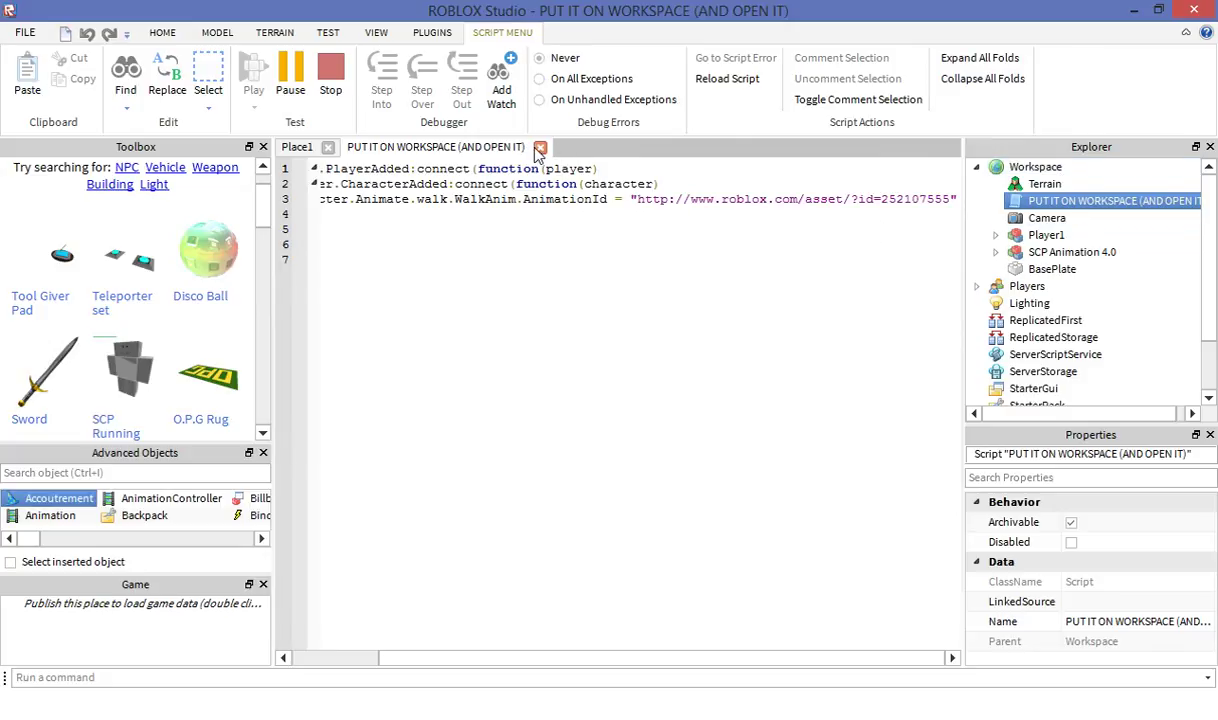
click(539, 148)
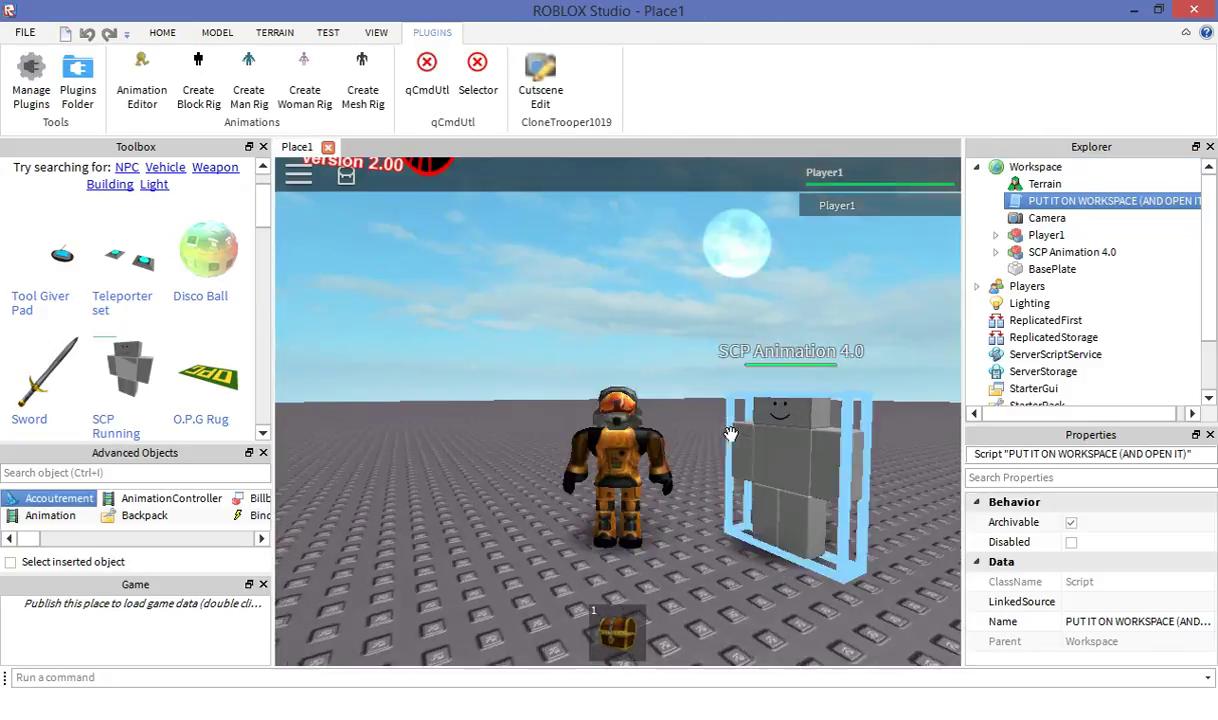
key(s)
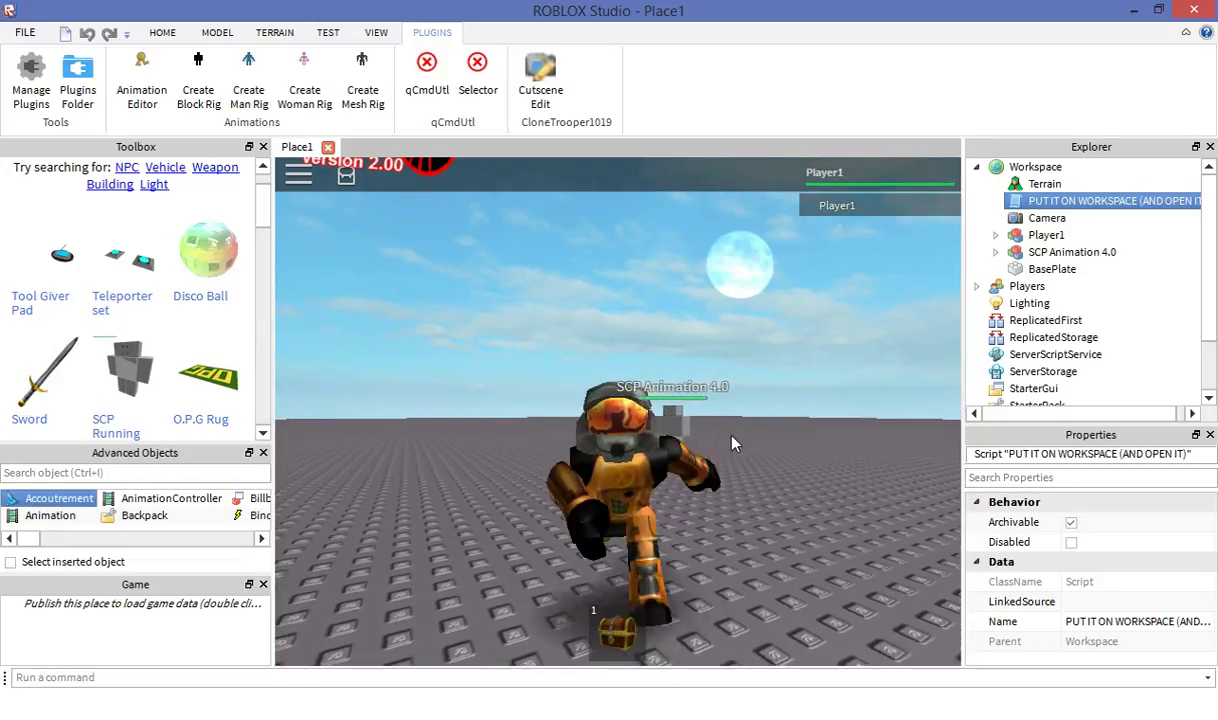